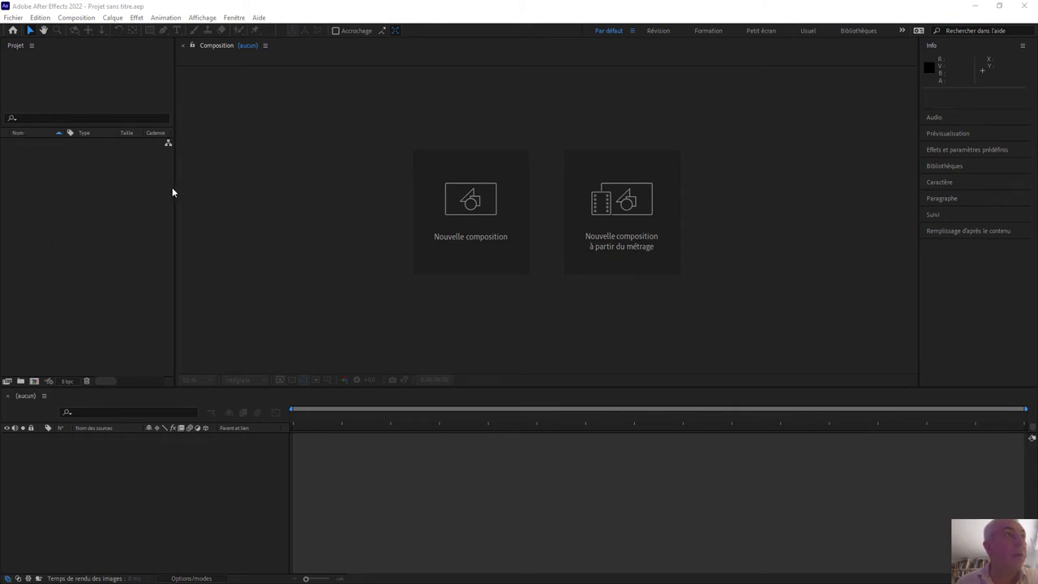
Step: Import the Photoshop file "version trois bleu rouge" from the "cours video" folder as Composition with editable layer styles
drag(174, 188, 146, 190)
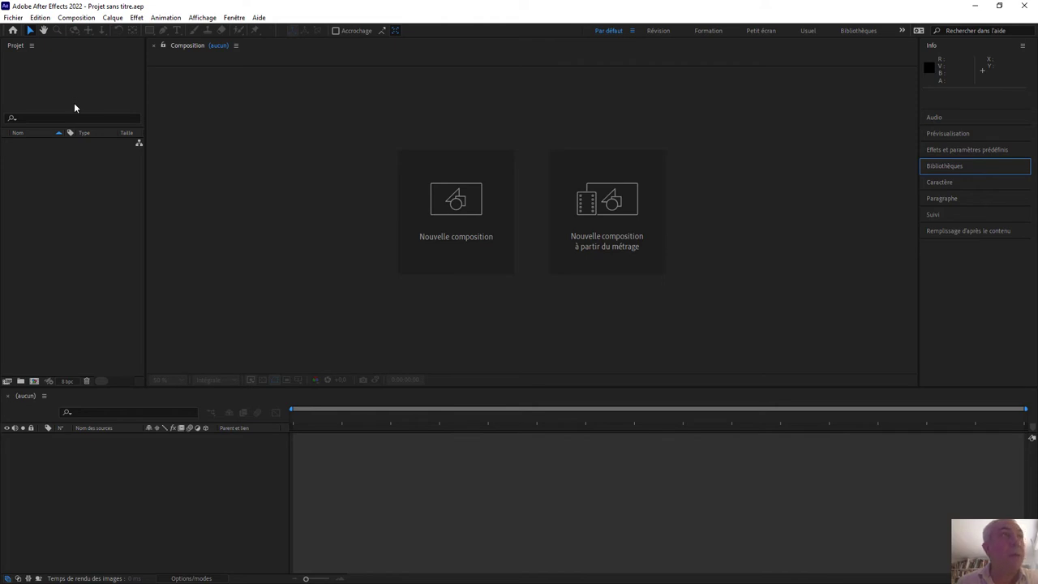
right_click(72, 180)
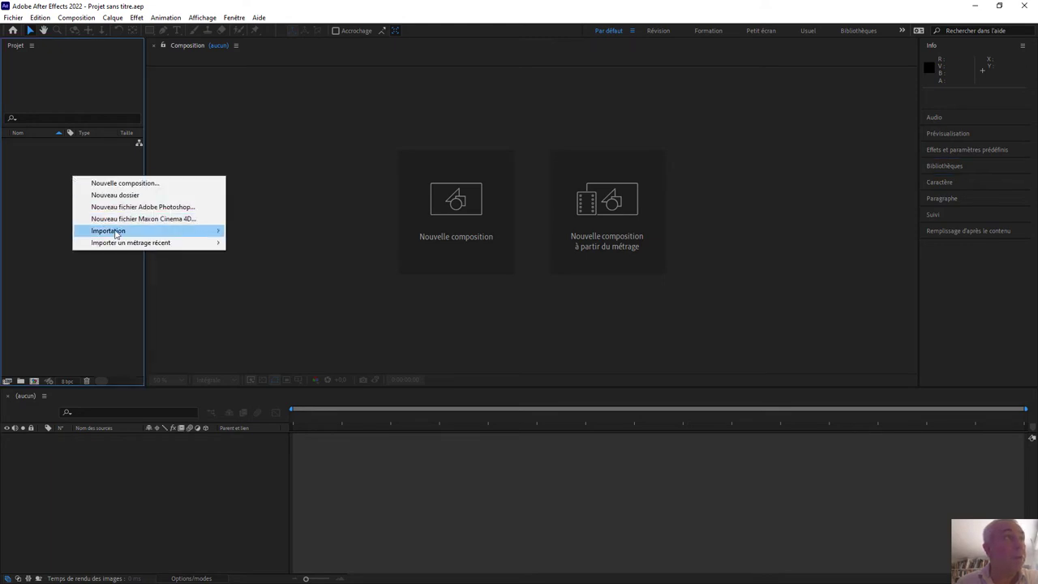
mouse_move(109, 230)
click(253, 231)
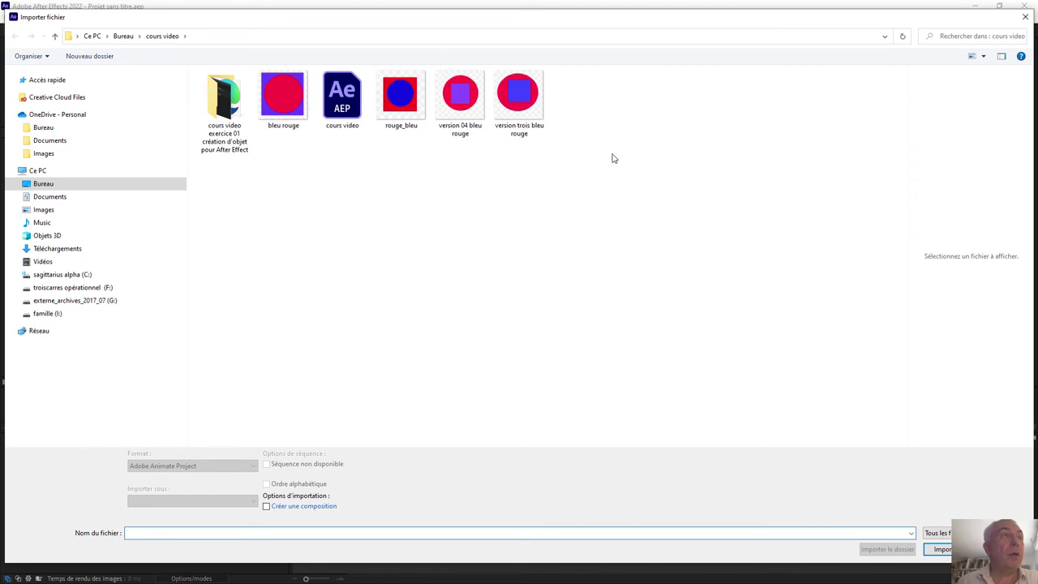
click(525, 96)
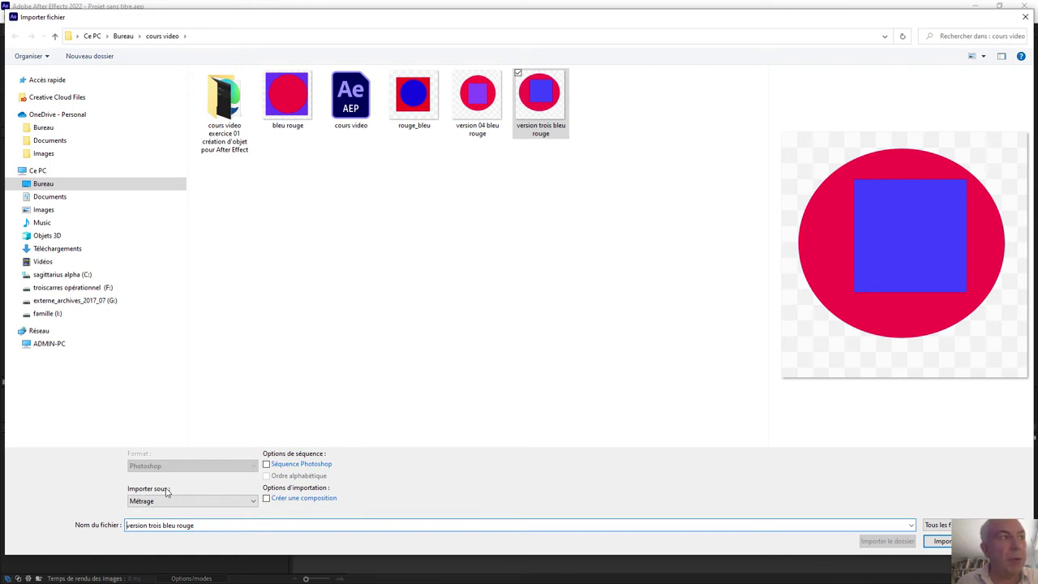
click(253, 503)
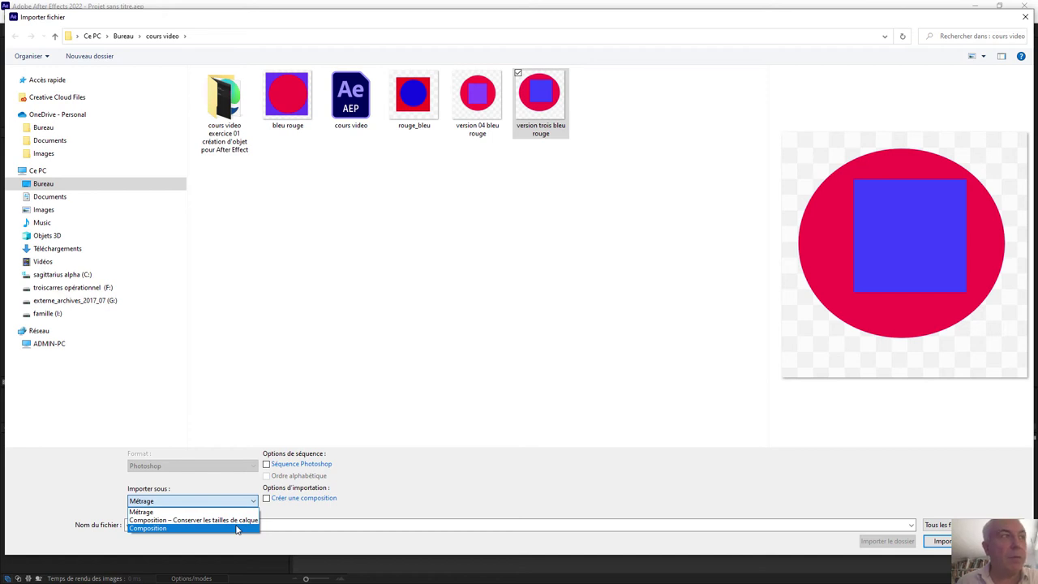
click(237, 529)
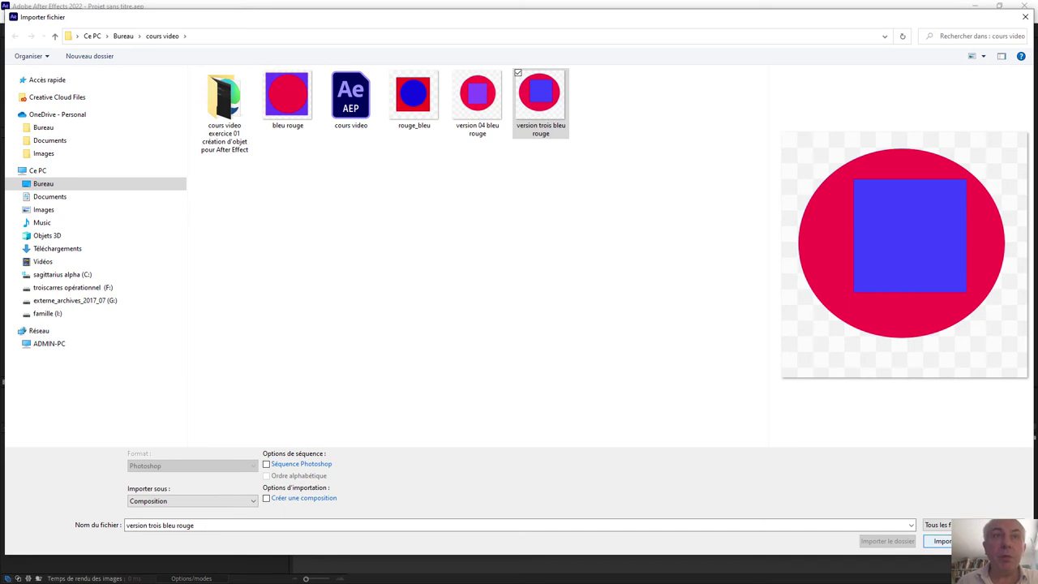
click(930, 541)
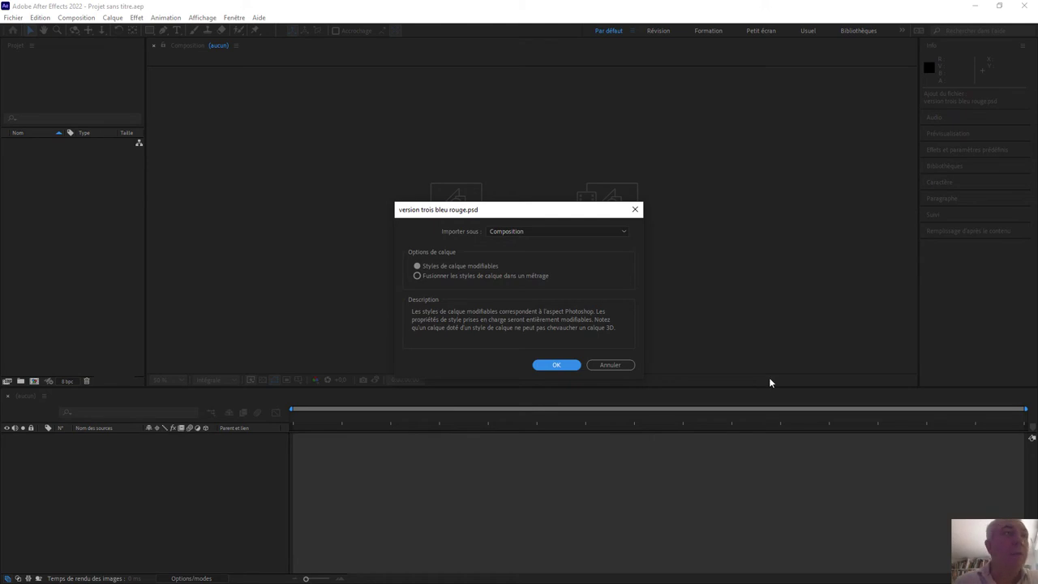
click(523, 231)
click(523, 231)
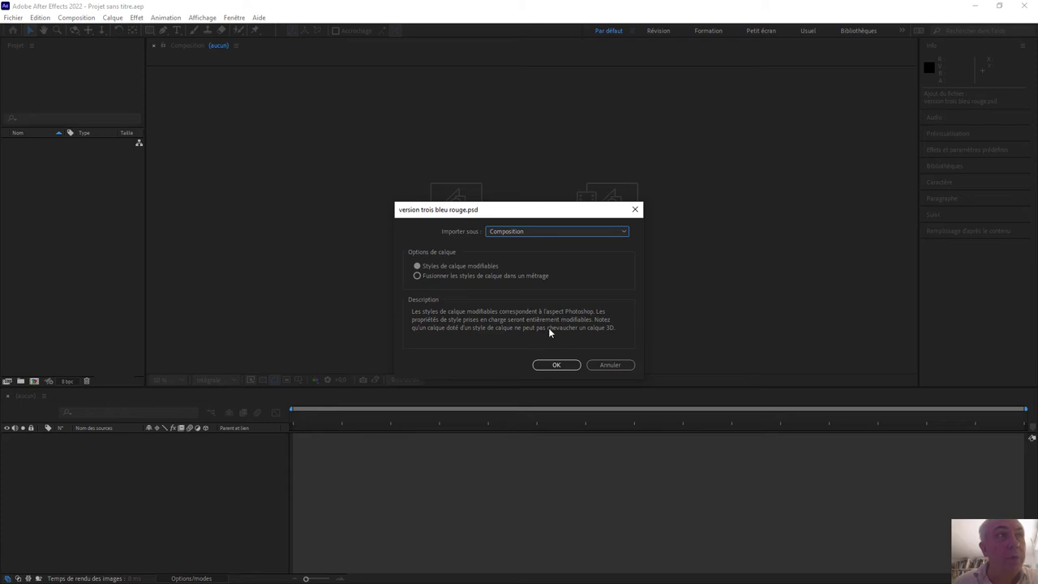
click(556, 366)
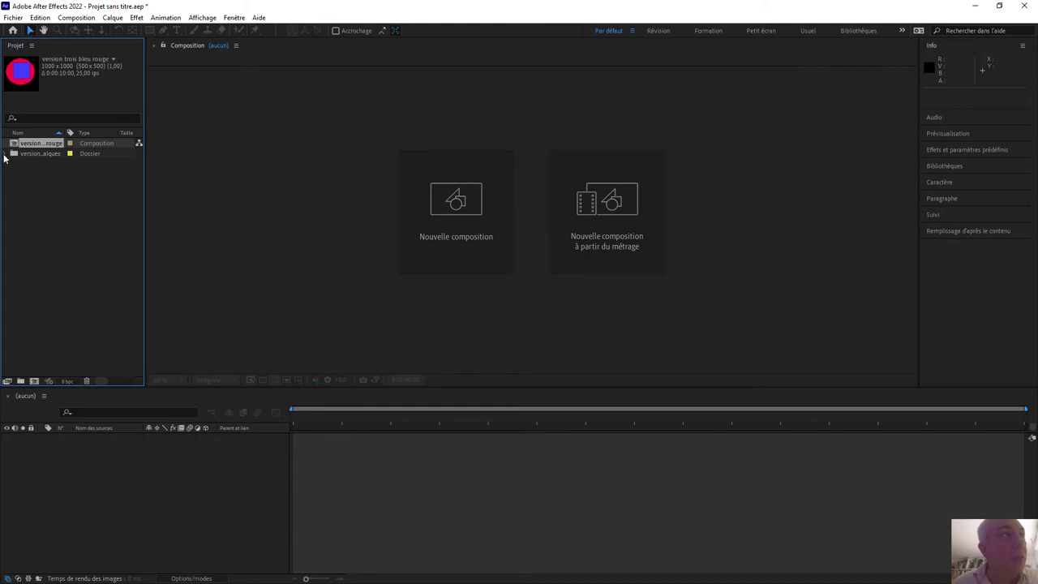
Step: Expand the imported layers folder and widen the project area so its item details fit
click(5, 154)
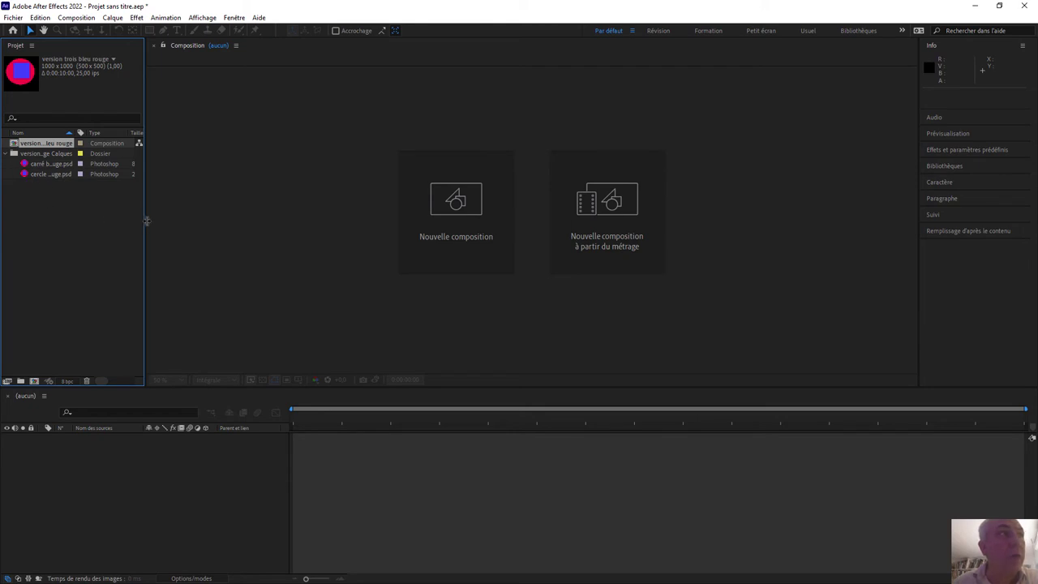
drag(144, 226, 218, 224)
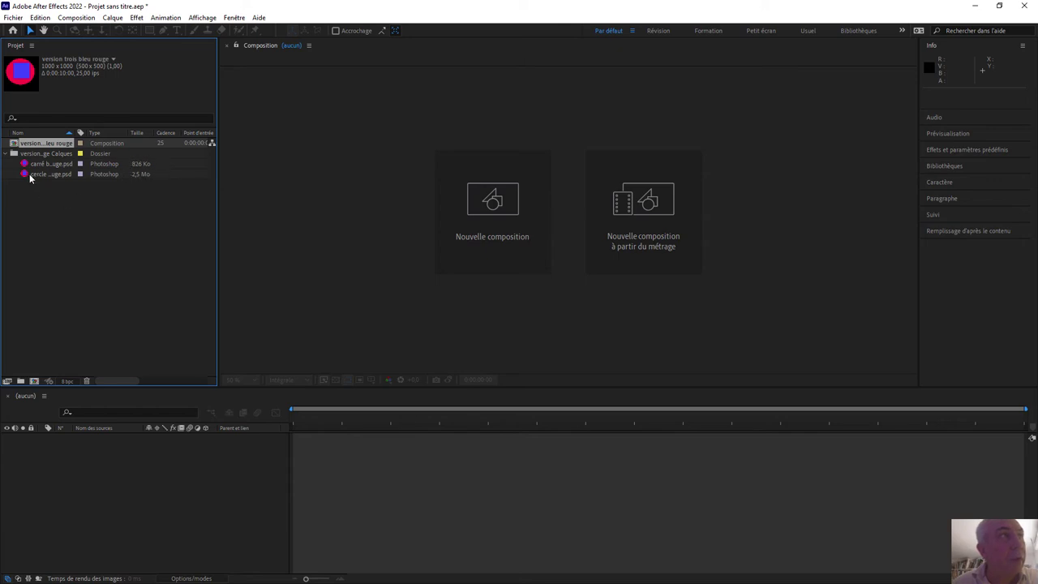
Step: Build a composition from the cercle rouge layer and place the carré bleu layer above it in the timeline
drag(25, 175, 113, 479)
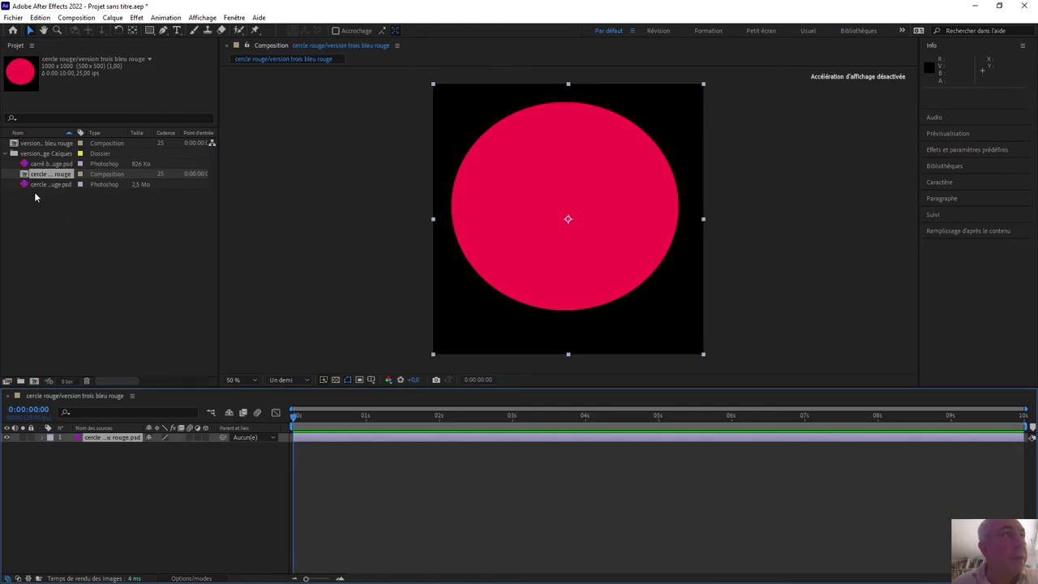
click(26, 165)
drag(26, 164, 107, 438)
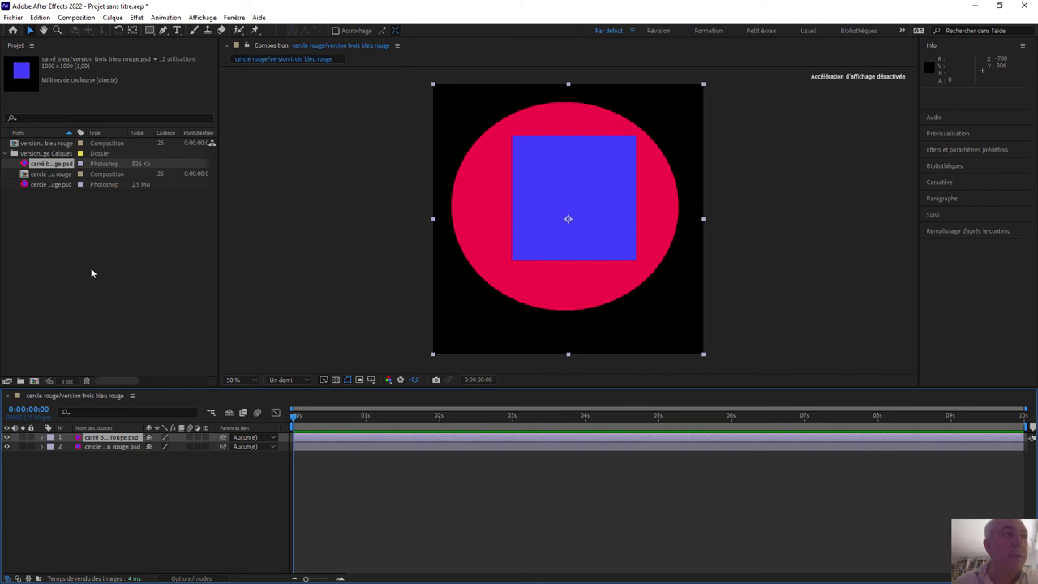
Step: Start a new composition and name it "animation 01"
right_click(130, 235)
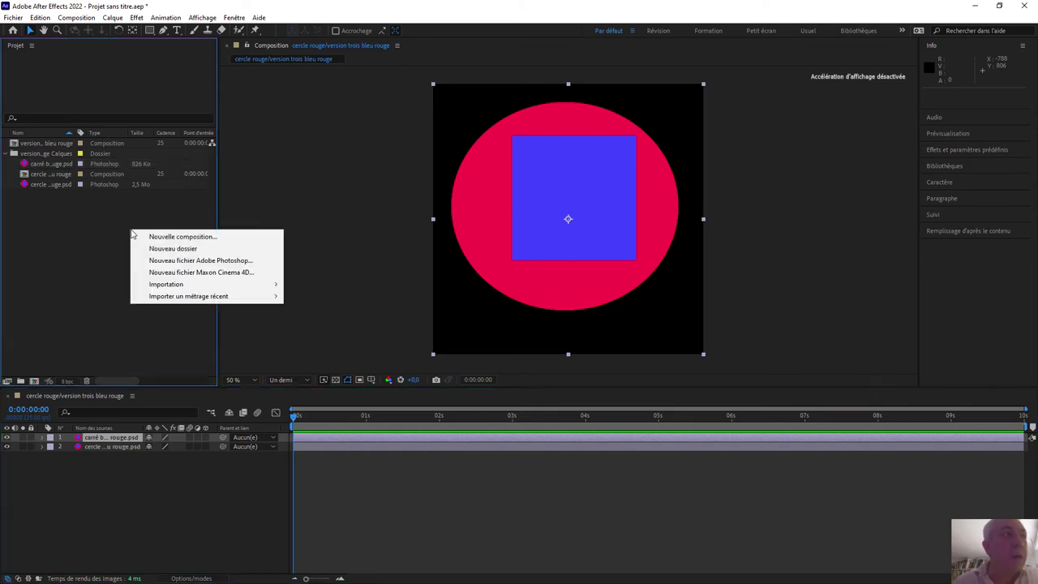
click(174, 236)
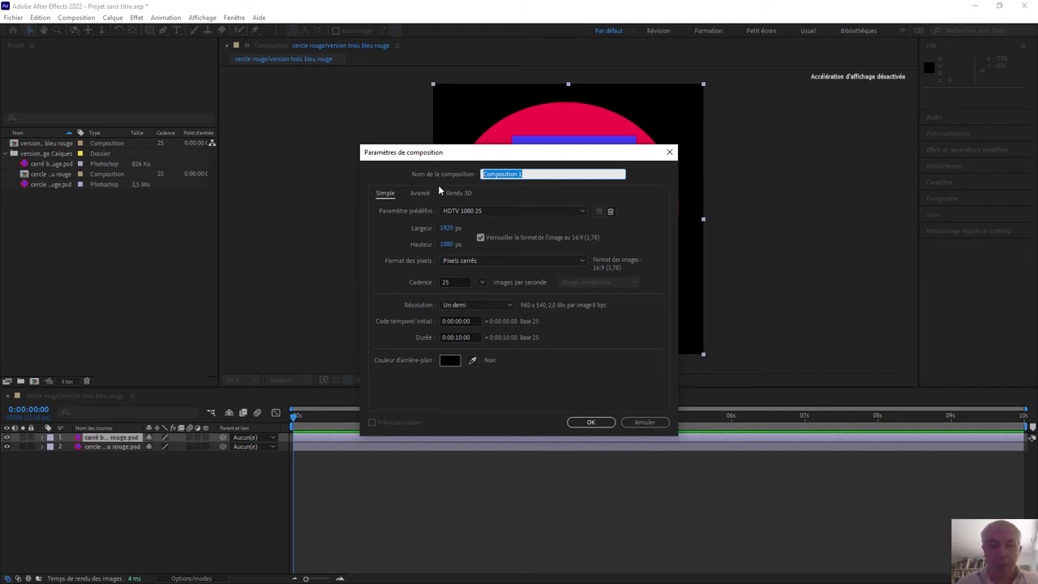
text(animation)
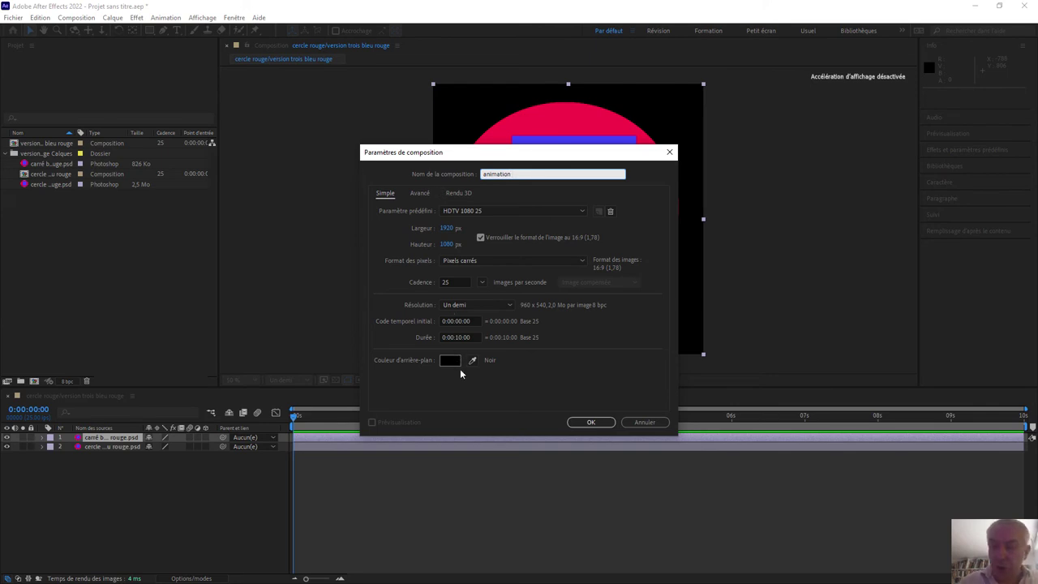
text( 01)
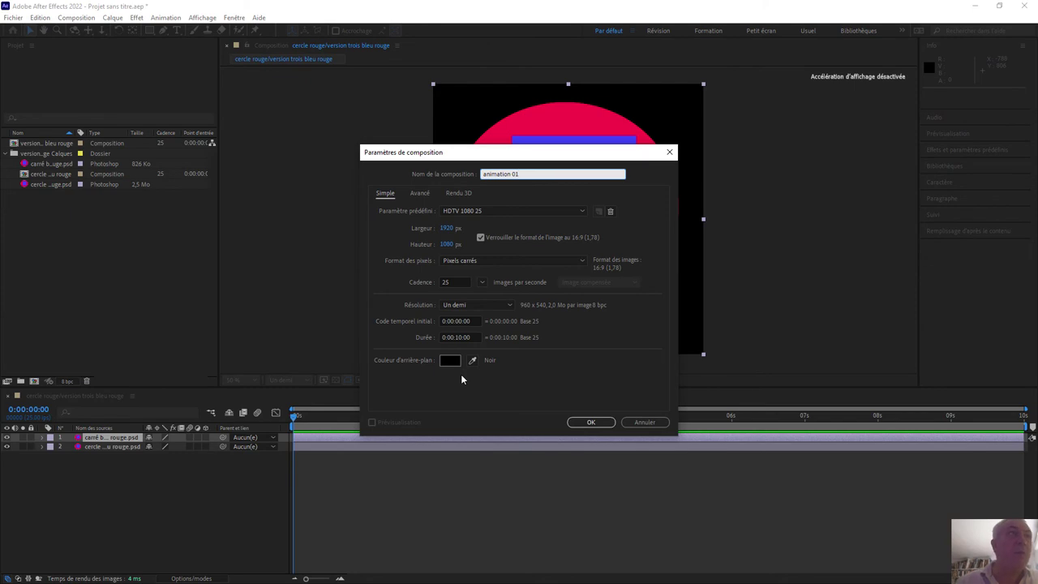
click(514, 183)
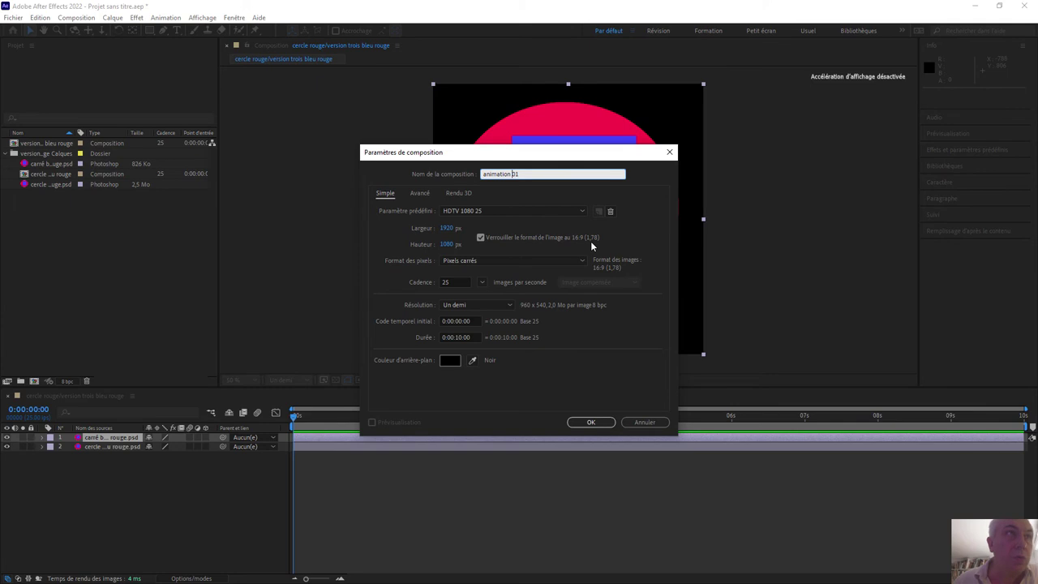
Step: Try the Un quart resolution in the composition settings, return it to Un demi, and check the frame rate and duration
click(455, 282)
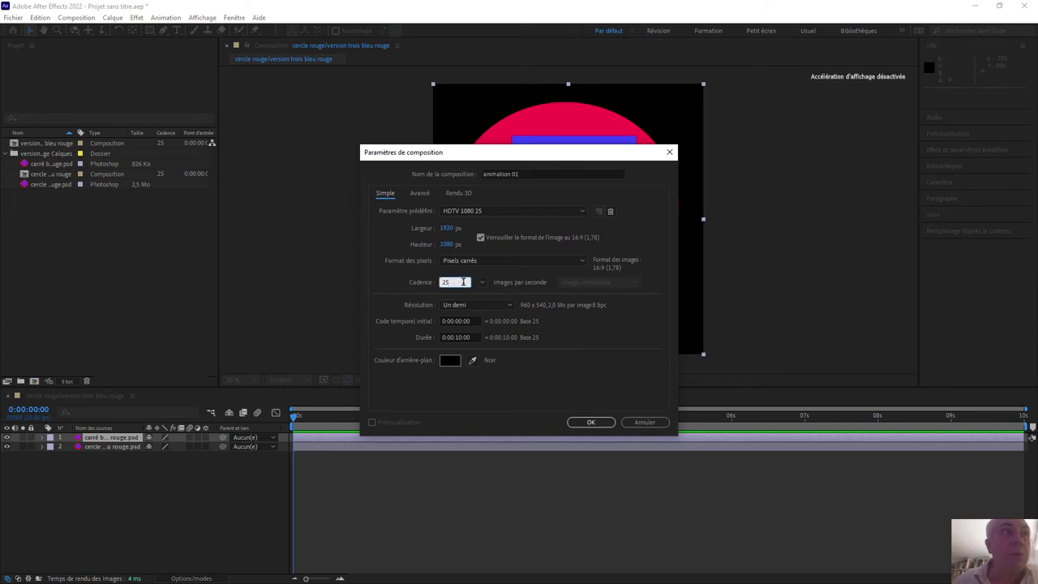
click(474, 306)
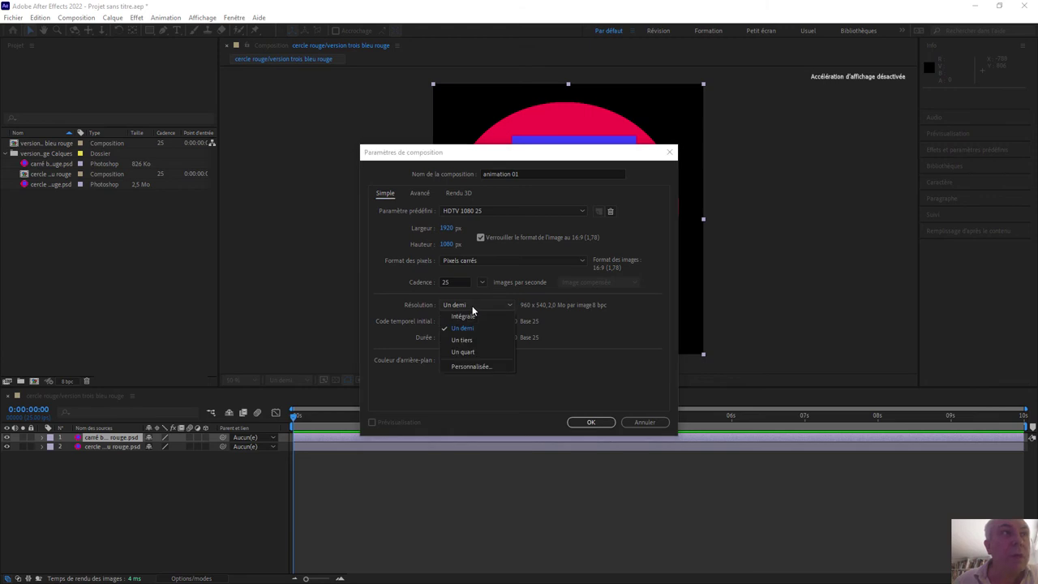
click(479, 353)
click(482, 304)
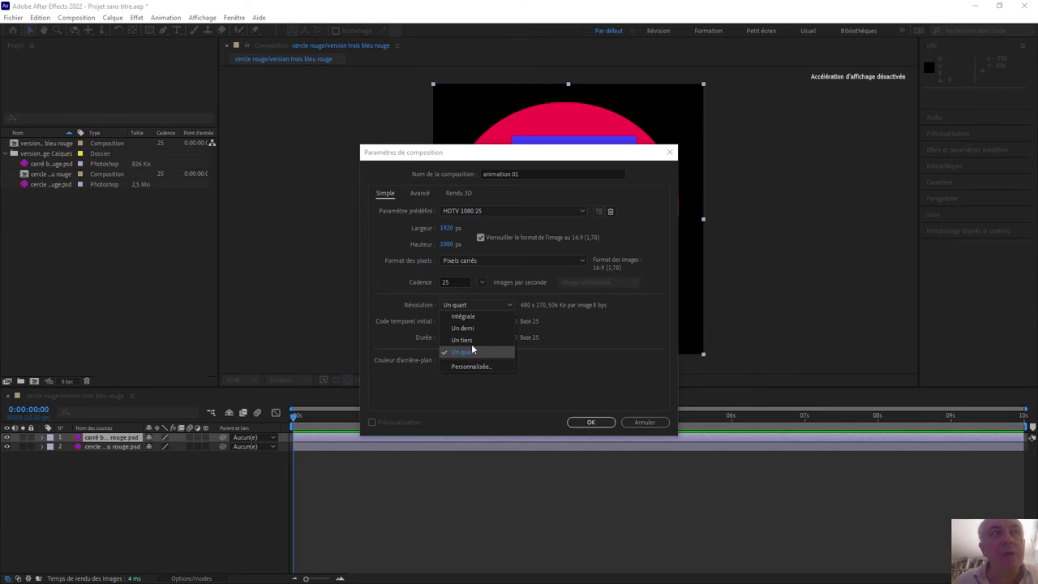
click(464, 328)
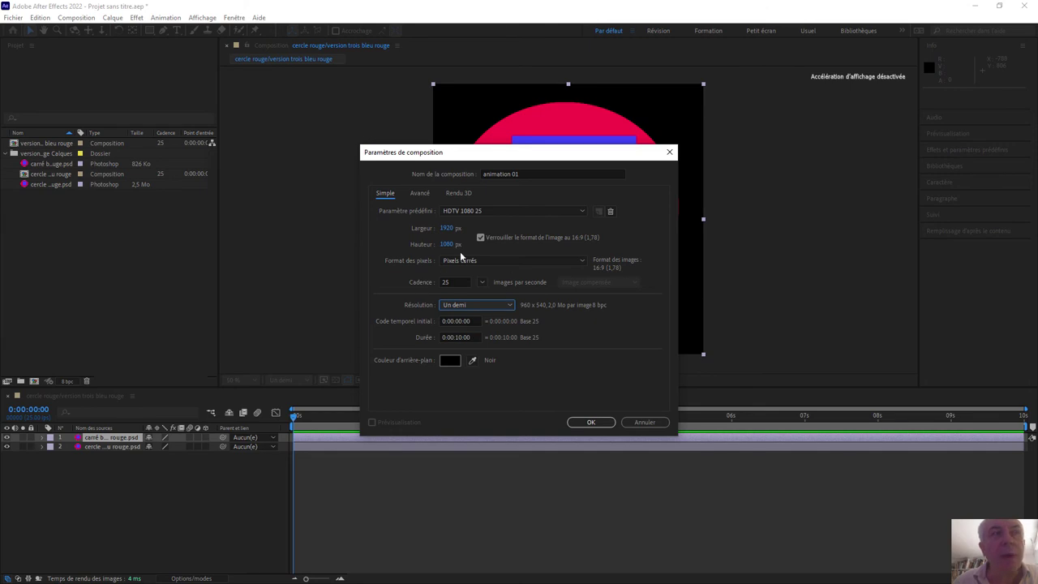
click(456, 337)
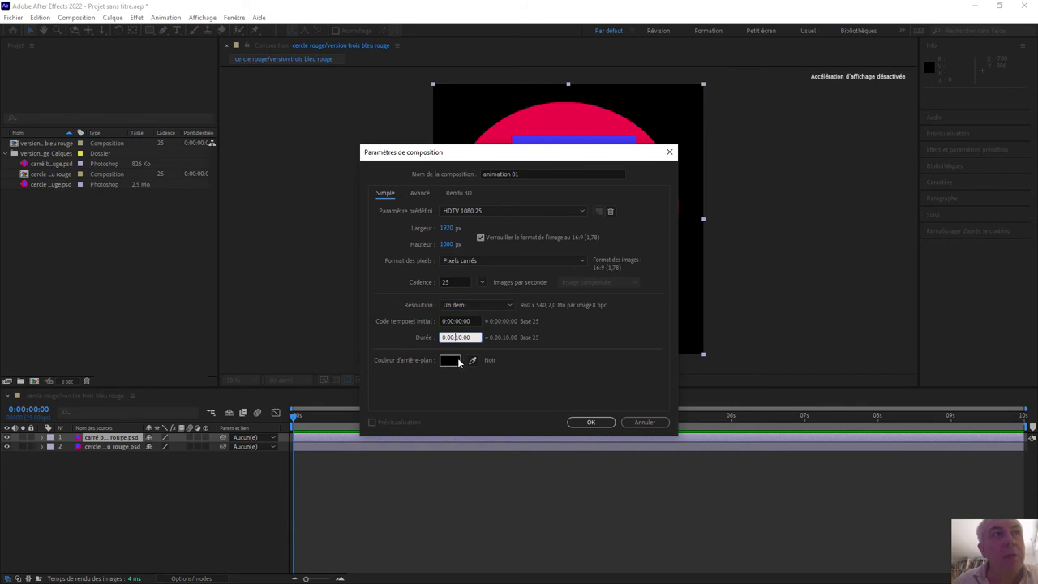
double_click(458, 338)
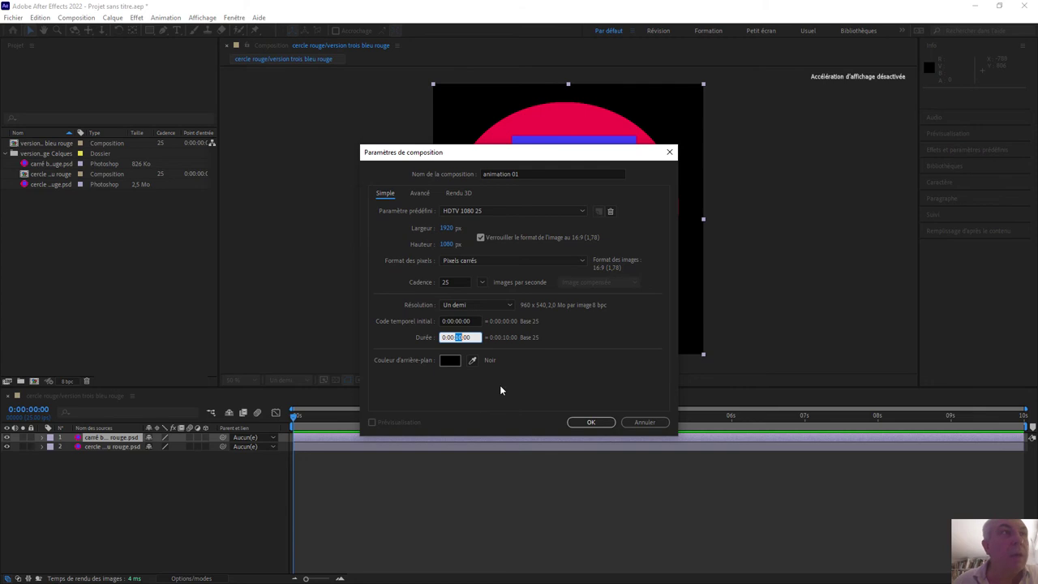
Step: Set the composition's background colour to grey 7E7D7D and create the composition with these settings
click(454, 362)
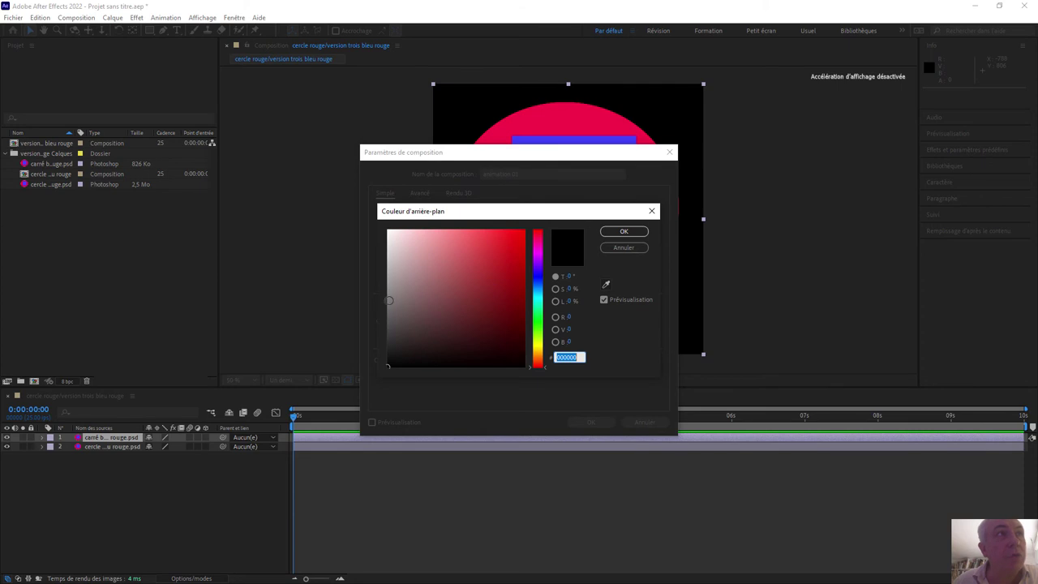
text(7f7f7f)
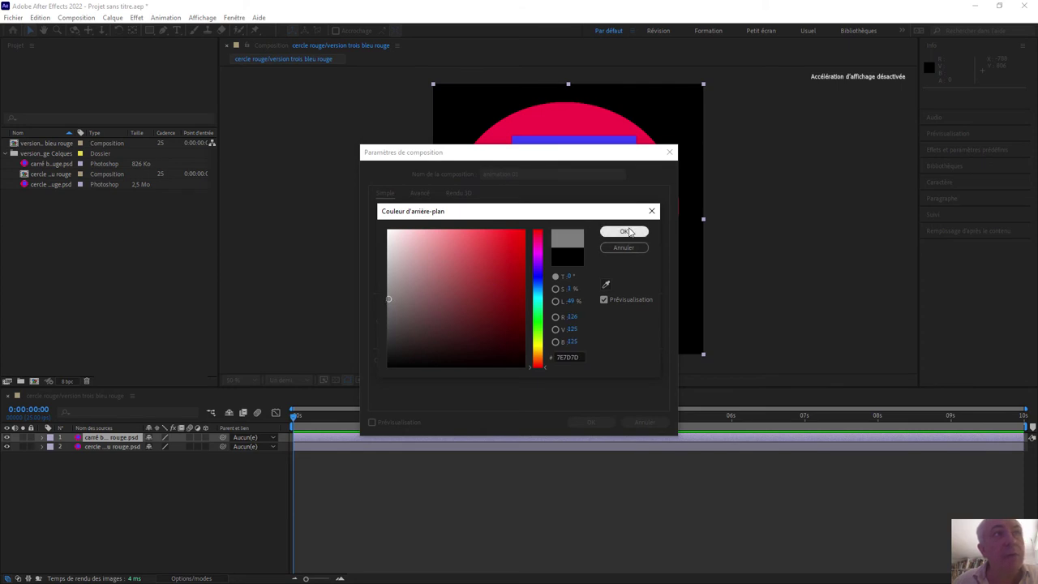
click(625, 232)
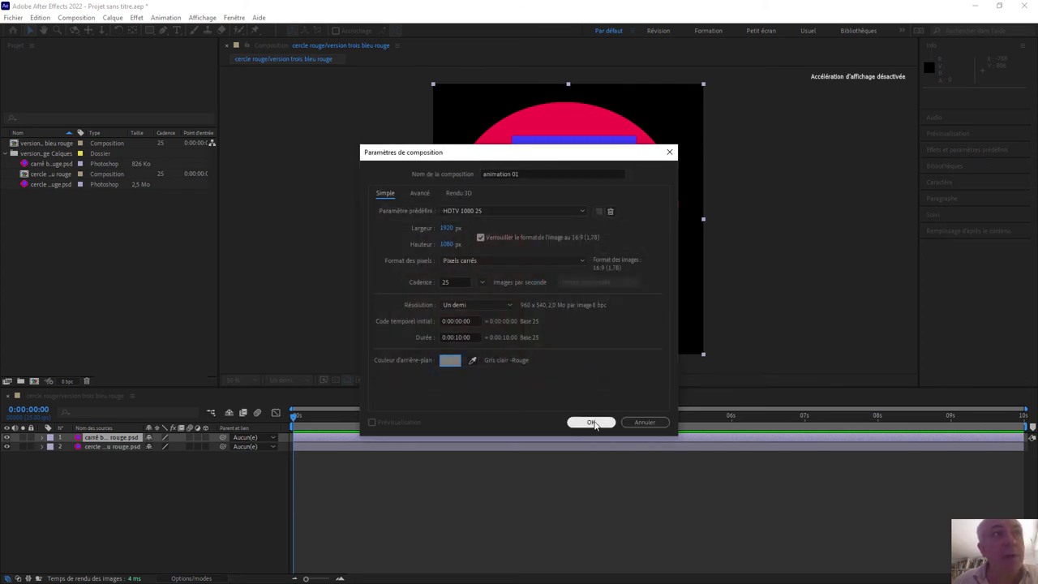
click(594, 422)
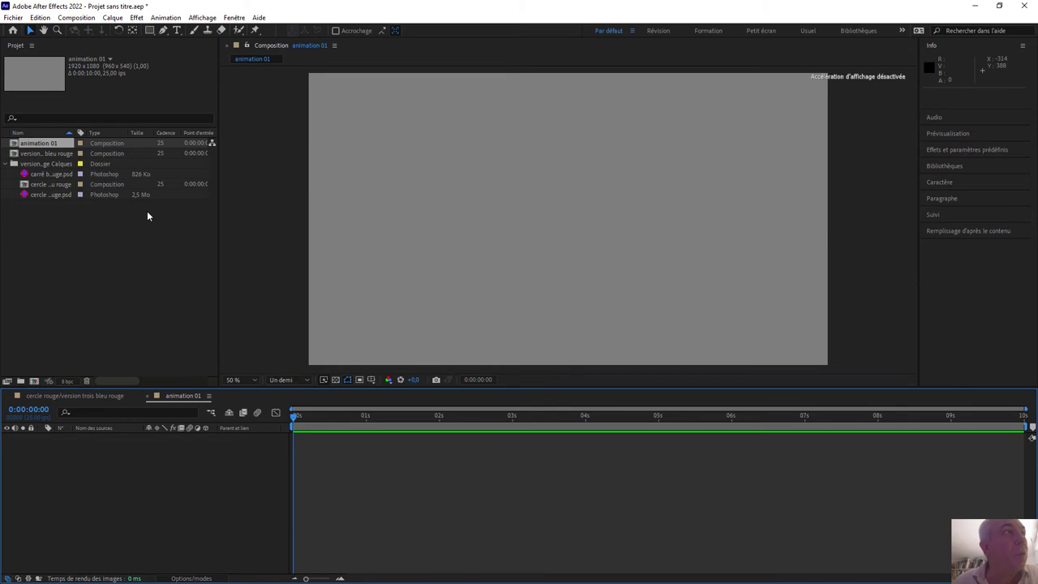
Step: Delete the imported "version trois bleu rouge" composition from the project
click(45, 154)
right_click(44, 156)
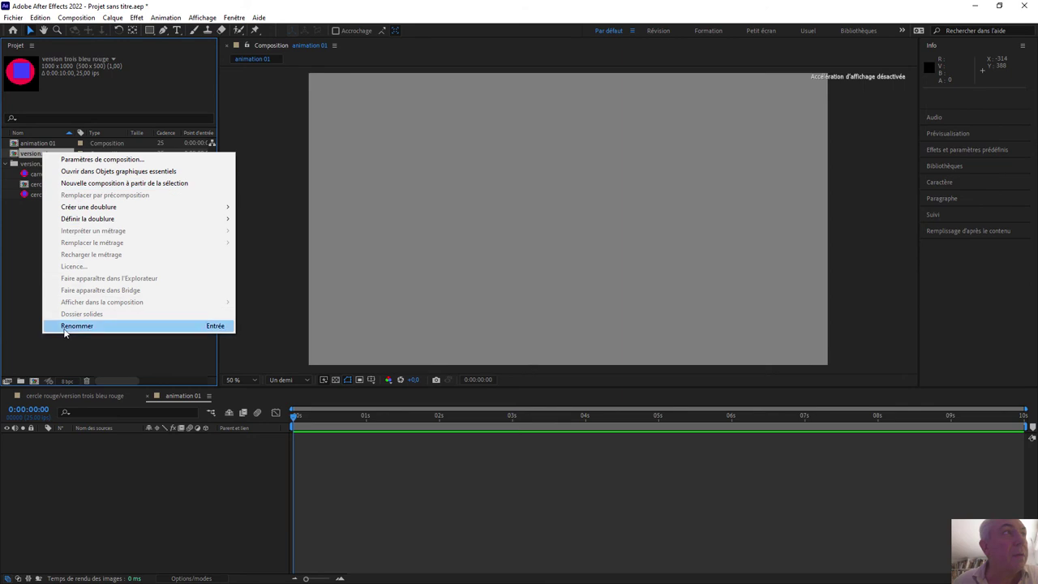
click(23, 154)
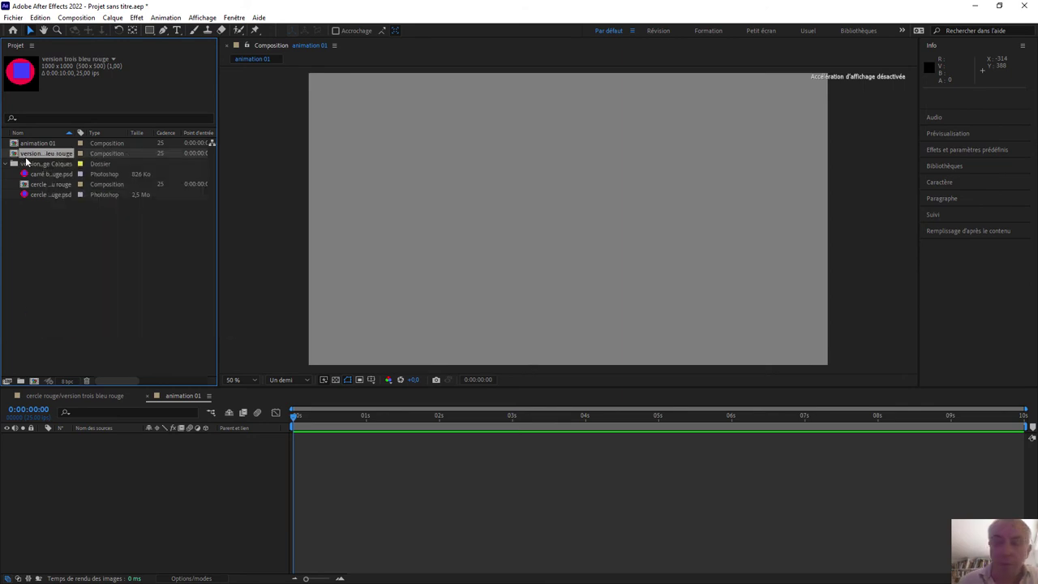
key(Delete)
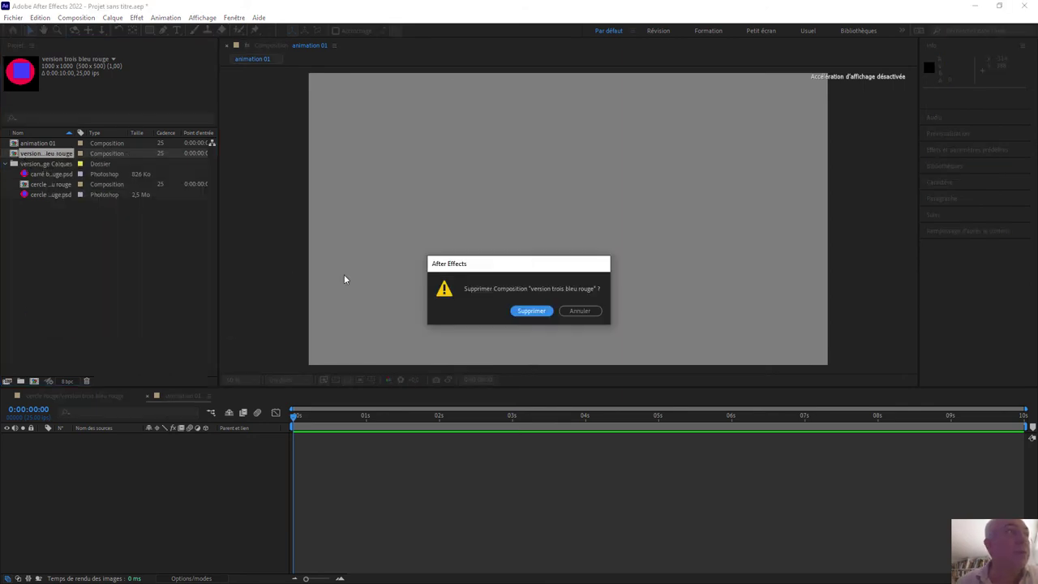
click(519, 311)
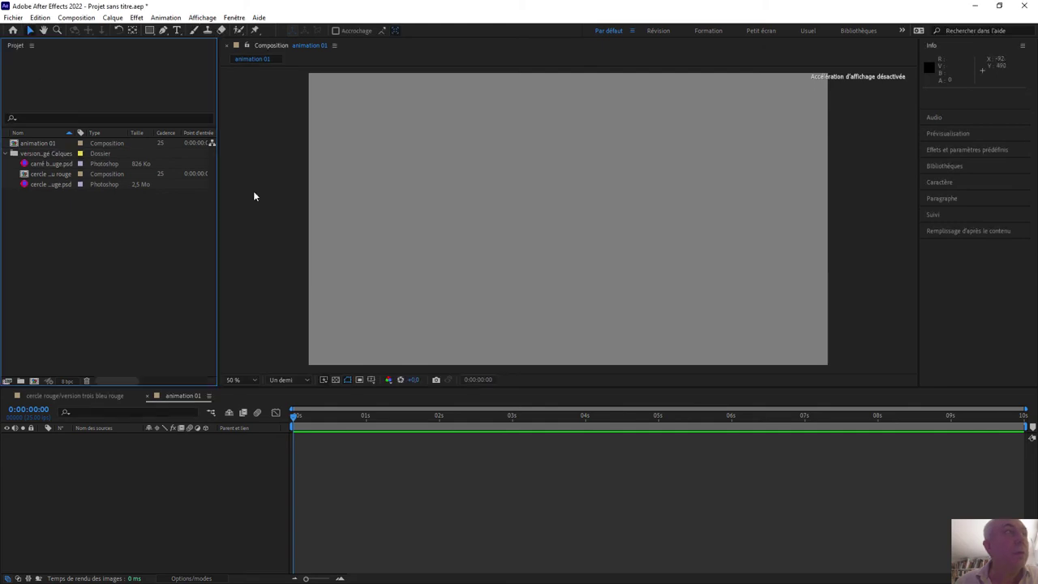
Step: Delete the "cercle rouge/version trois bleu rouge" composition inside the layers folder
click(65, 175)
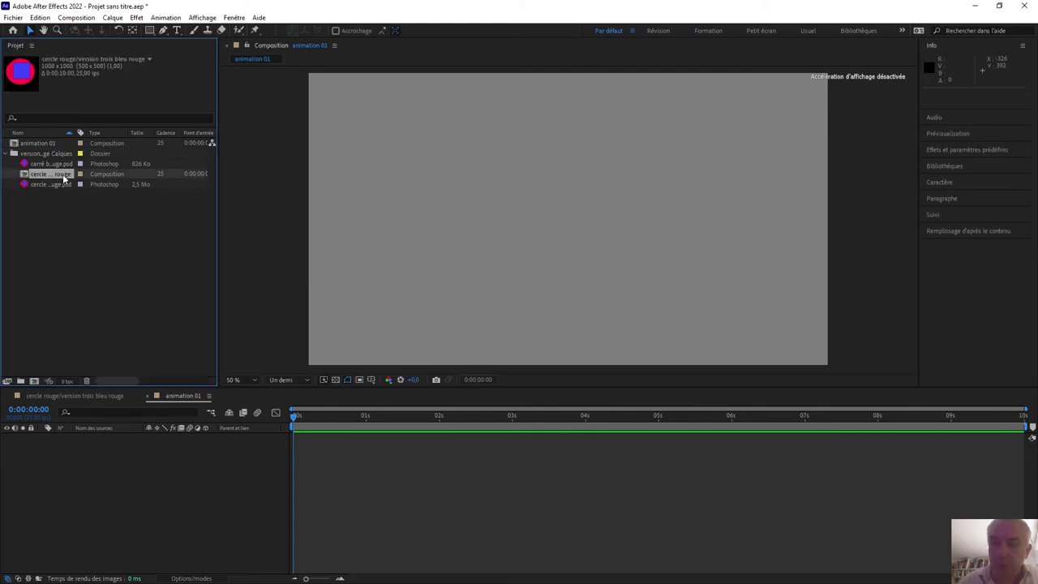
key(Delete)
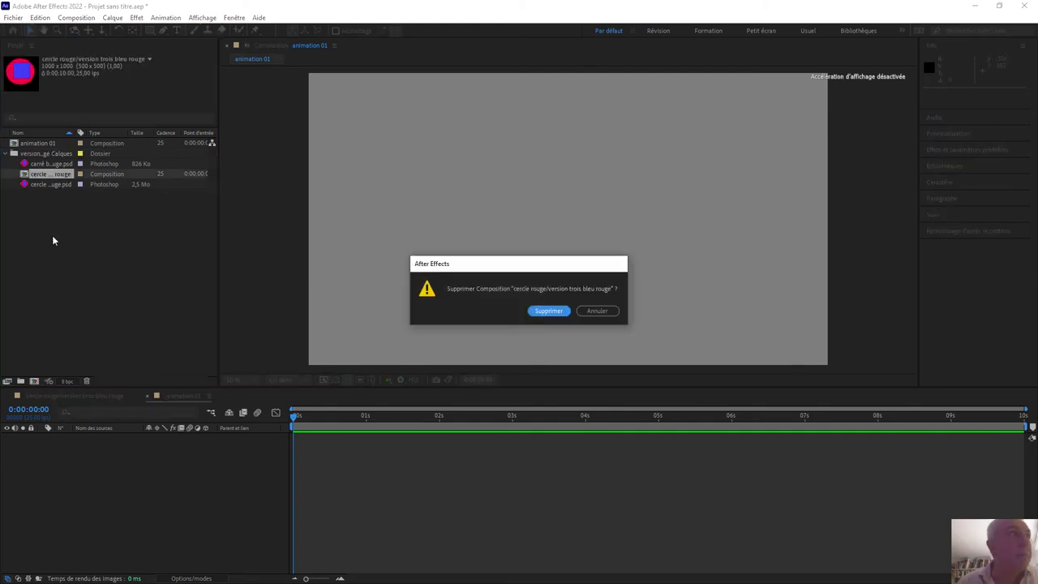
click(542, 312)
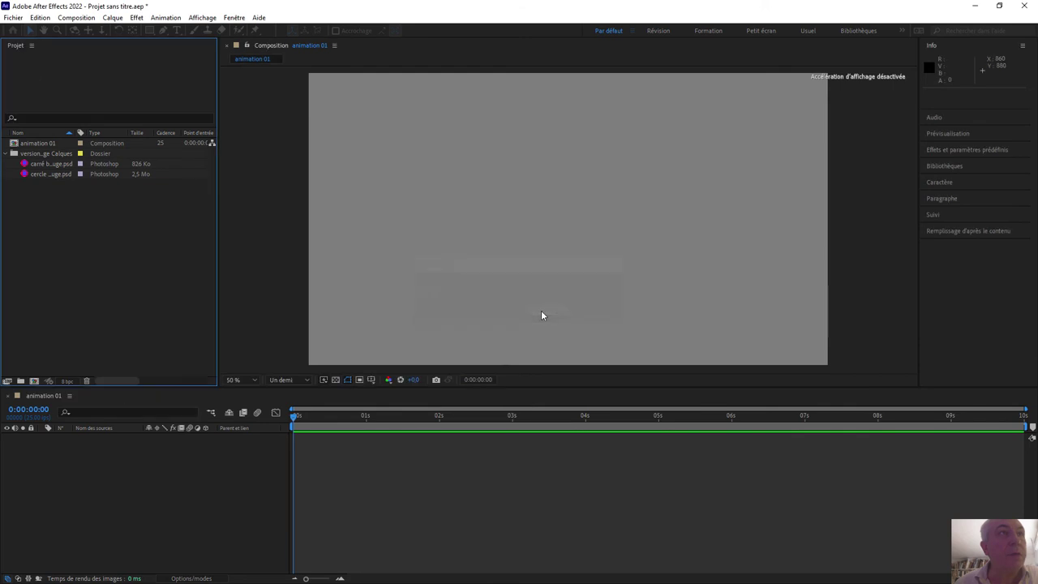
Step: Add the red circle layer to the animation 01 timeline and place the blue square layer above it
click(46, 145)
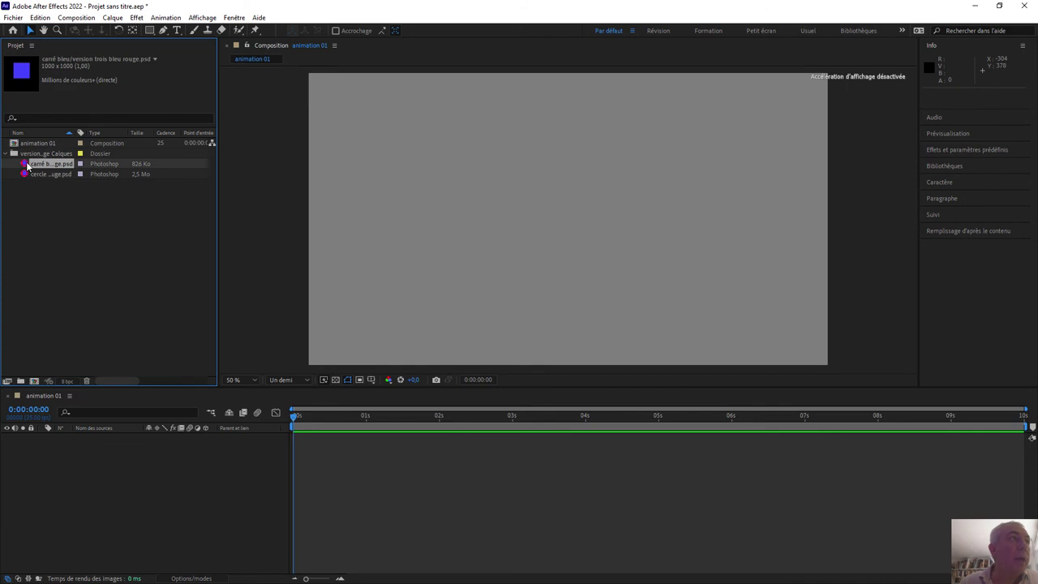
click(31, 177)
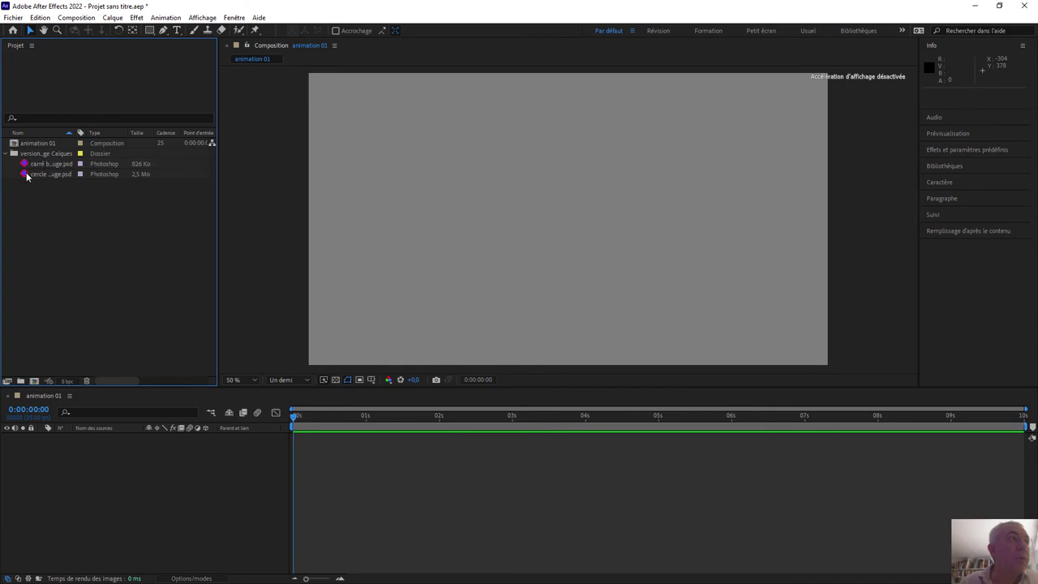
click(27, 176)
drag(27, 177, 116, 447)
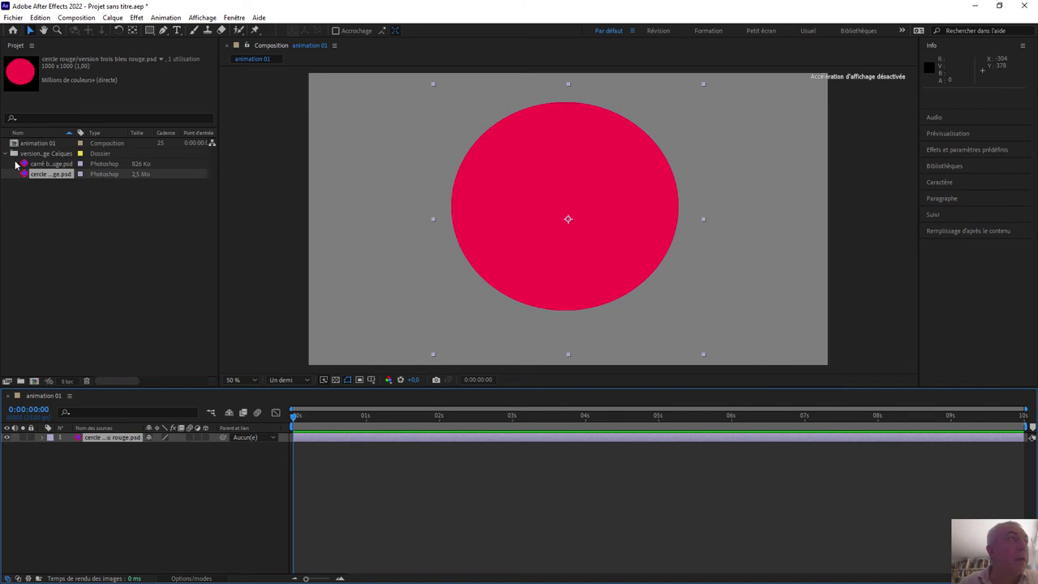
drag(32, 164, 169, 437)
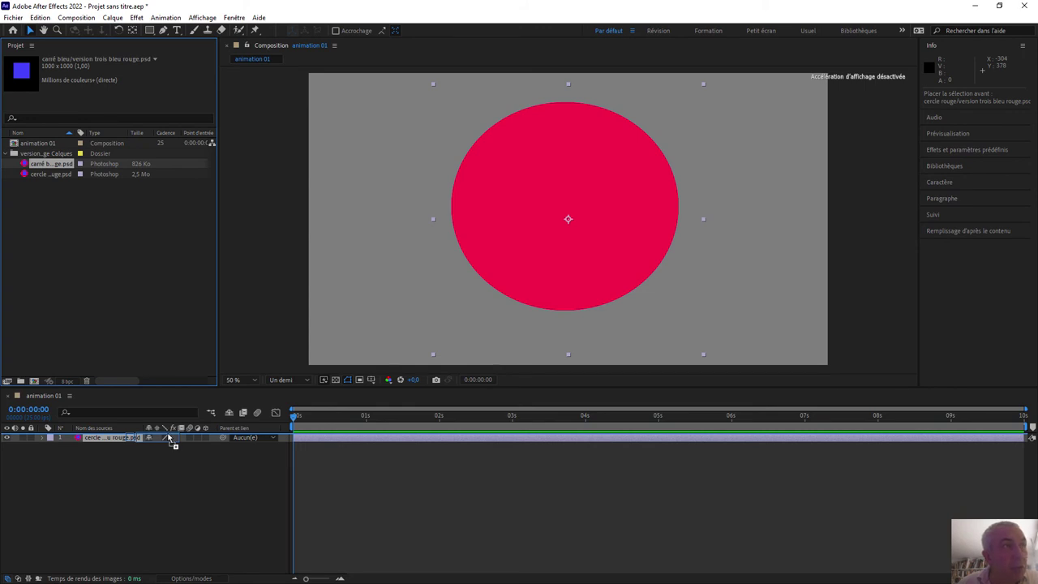
drag(169, 438, 169, 438)
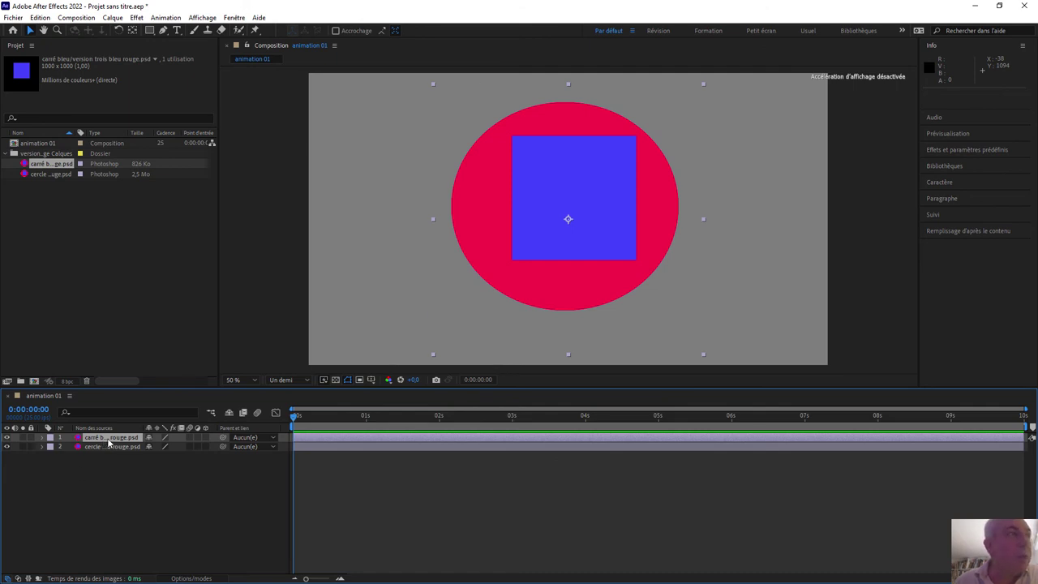
drag(297, 418, 193, 456)
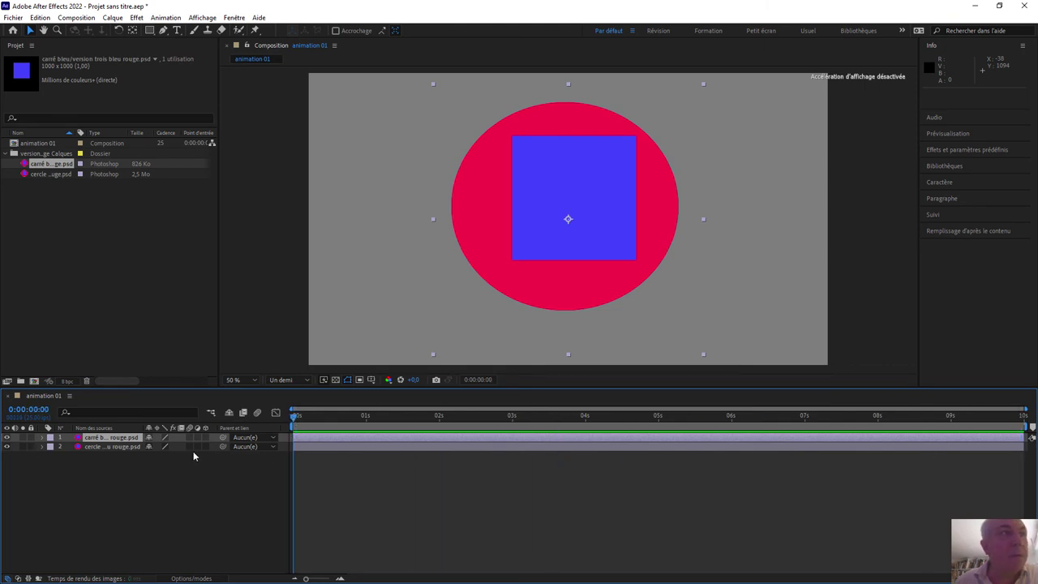
Step: Enable keyframing at 0:00:00:00 for the blue square's anchor point, position, scale, rotation and opacity
click(43, 439)
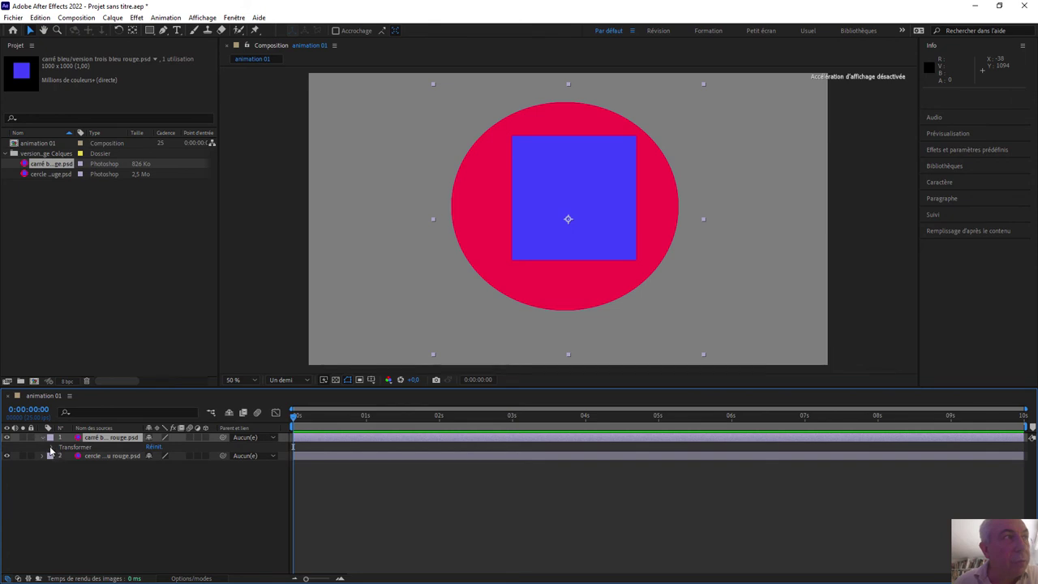
click(50, 447)
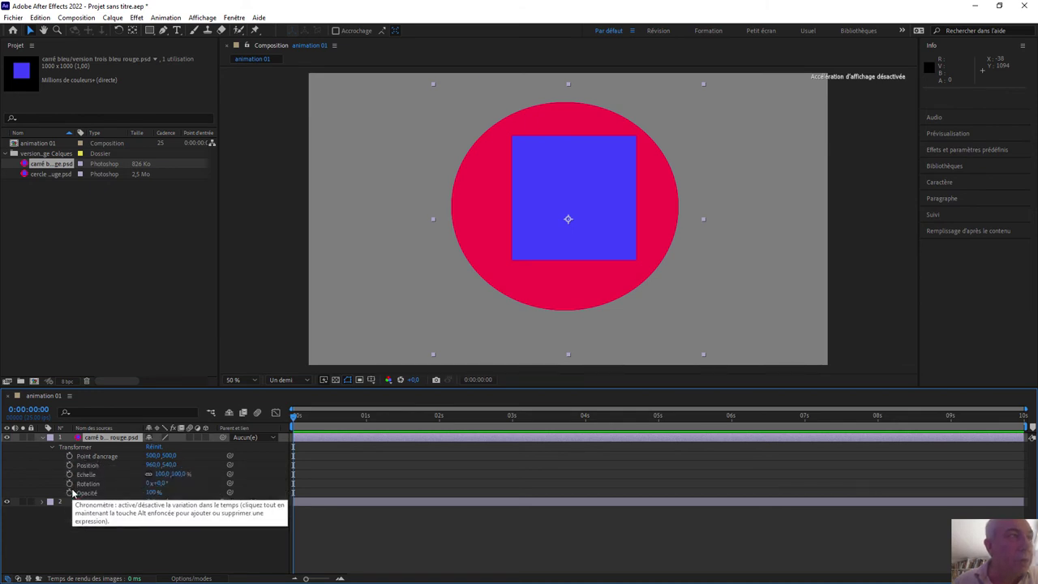
click(69, 456)
click(69, 464)
click(69, 474)
click(69, 483)
click(70, 491)
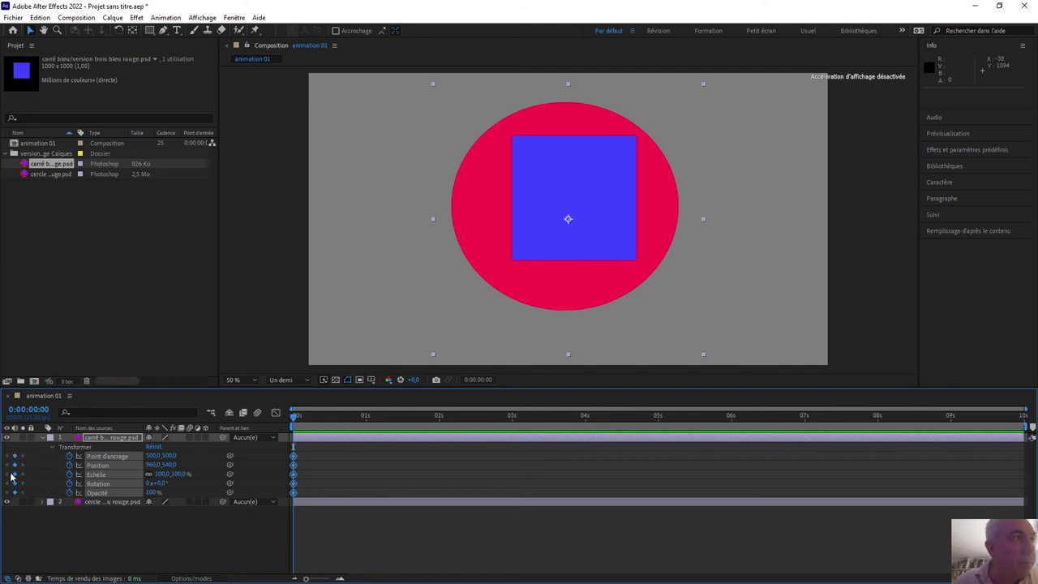
key(space)
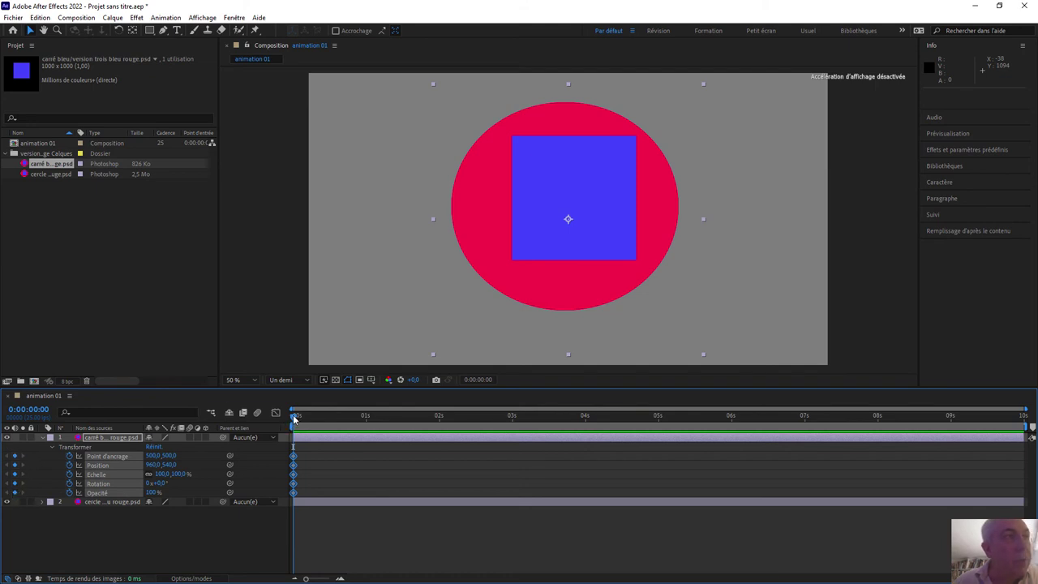
Step: Add keyframes for all five transform properties of the blue square at 0:00:05:00 and at 0:00:09:24
drag(514, 443, 659, 452)
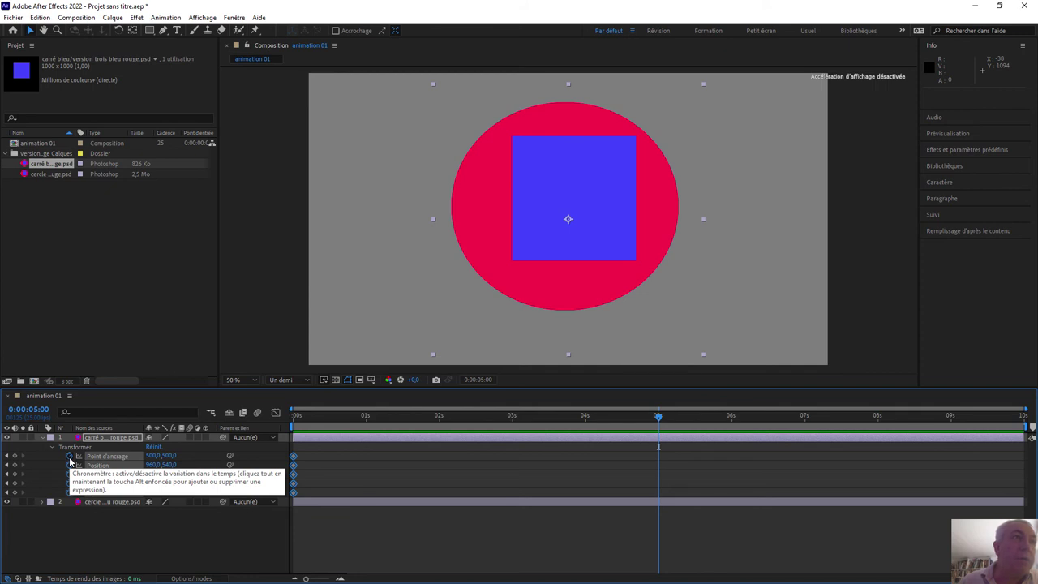
click(15, 457)
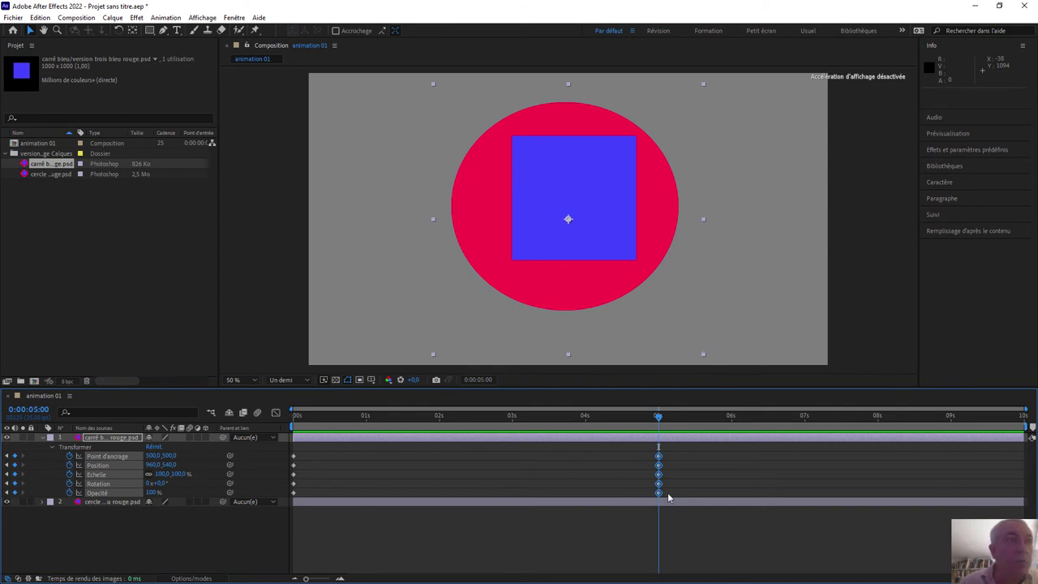
drag(659, 421, 1024, 446)
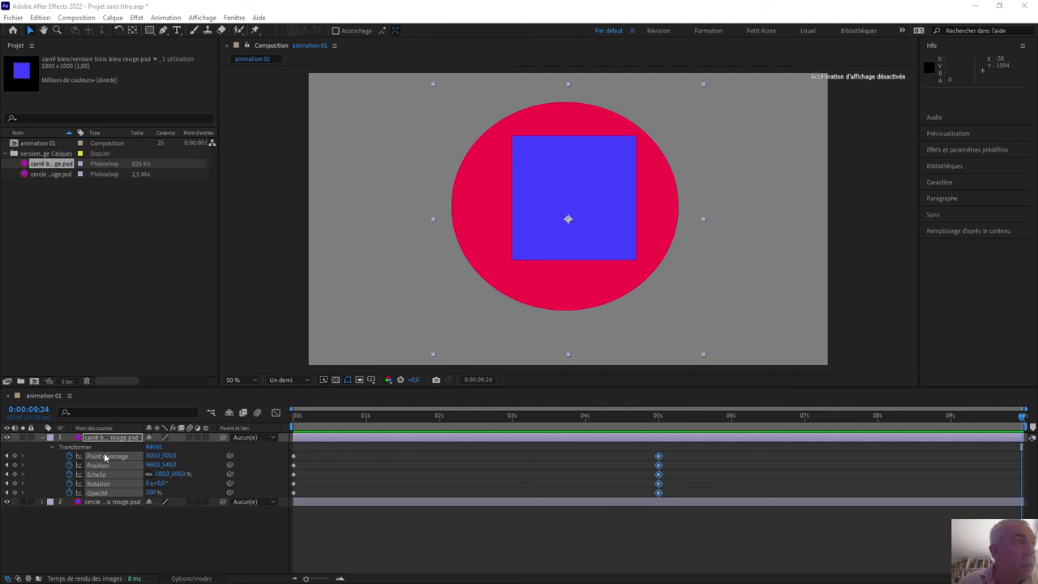
click(16, 456)
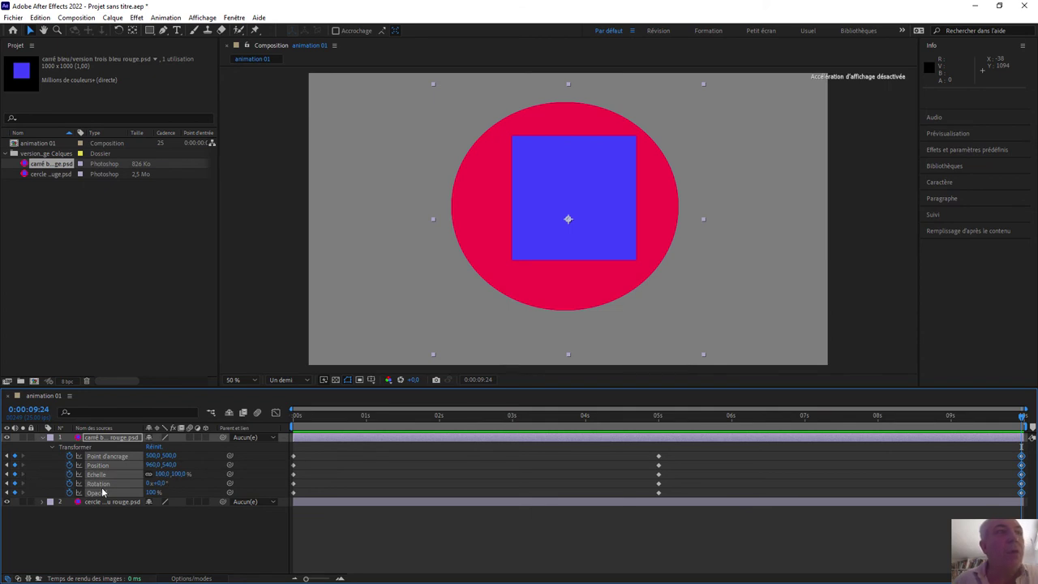
Step: Keyframe the blue square's position at 960, 722 at 0:00:02:09 and at 684, 540 at the start, previewing the motion
drag(319, 422, 289, 426)
drag(417, 420, 466, 461)
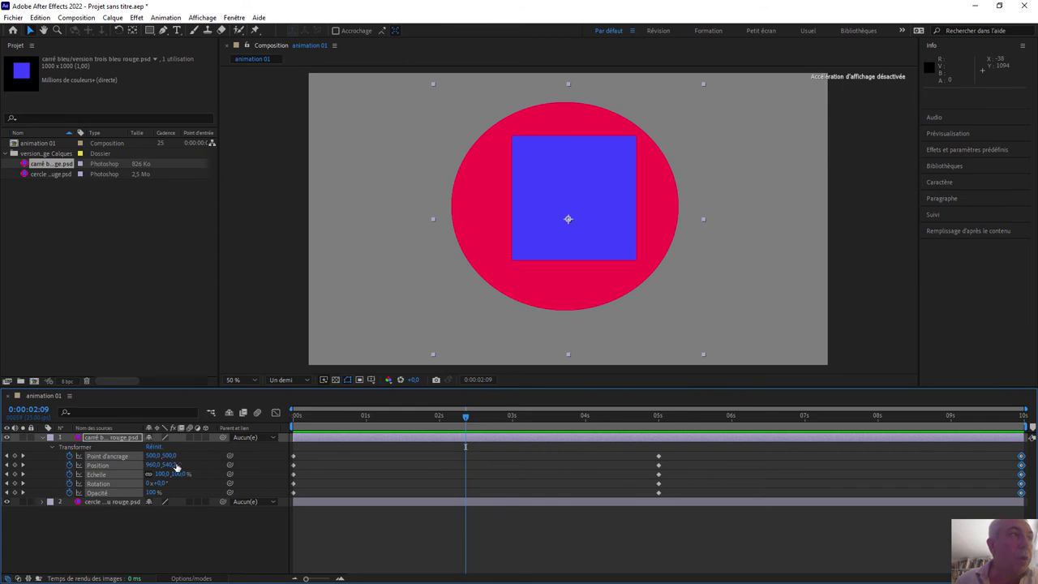
drag(174, 464, 322, 466)
drag(465, 416, 207, 414)
key(space)
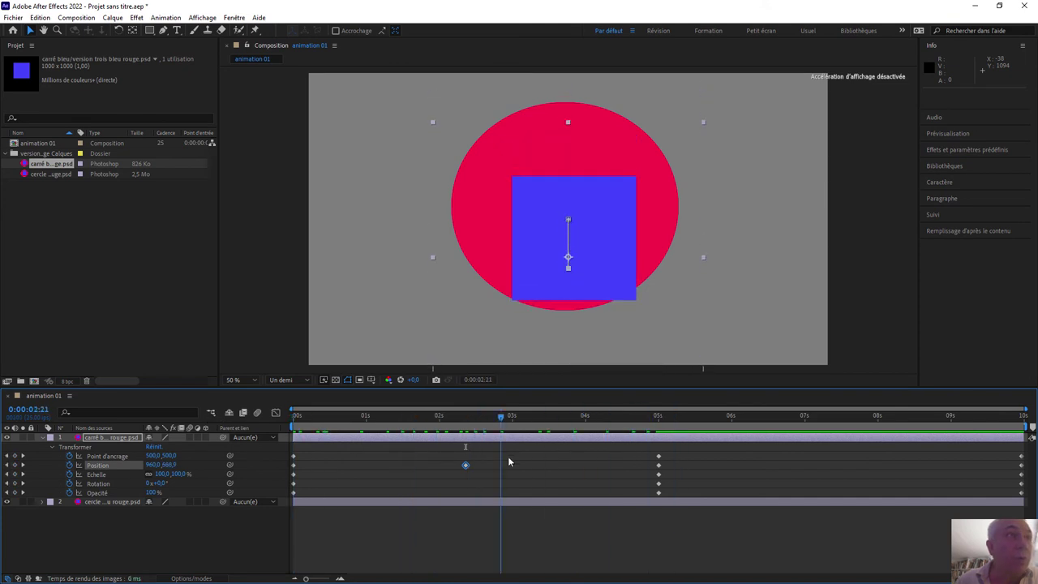
drag(152, 465, 4, 466)
drag(336, 416, 227, 454)
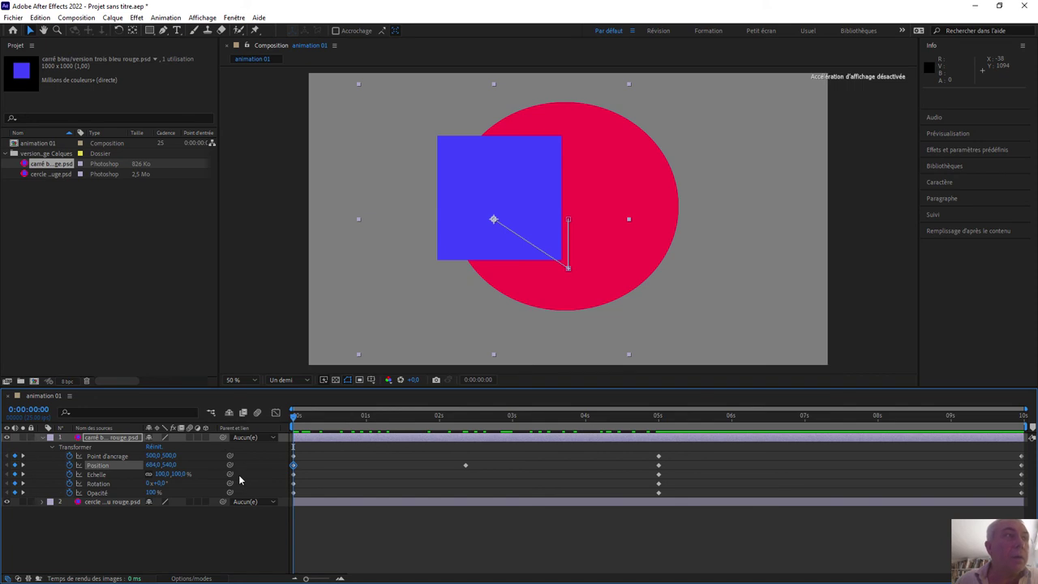
Step: Set the 0:00:02:09 position keyframe's spatial and temporal interpolation to Bézier and curve the incoming path with its handle at about 734, 756
right_click(569, 270)
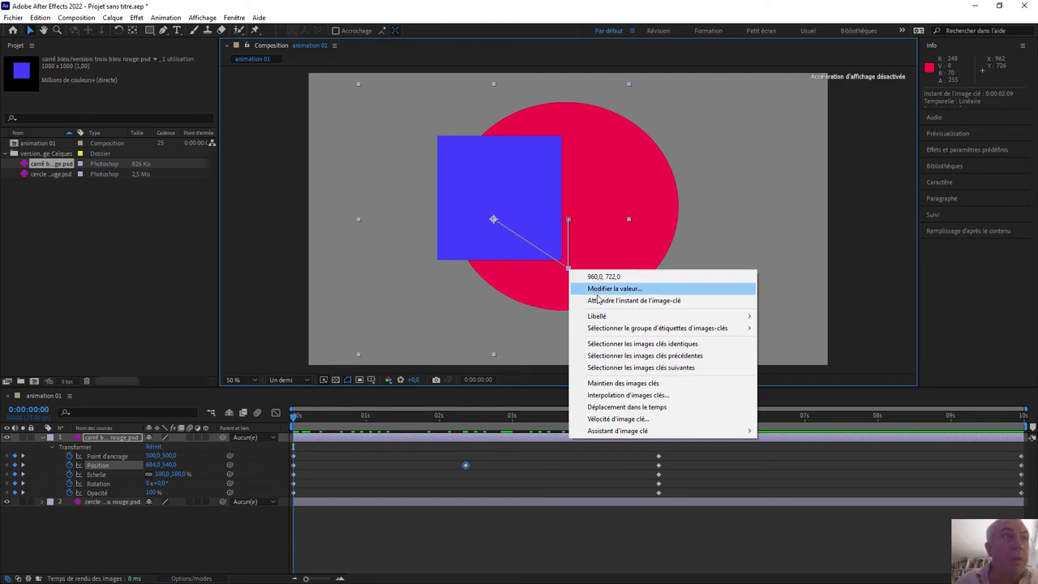
click(626, 396)
click(578, 279)
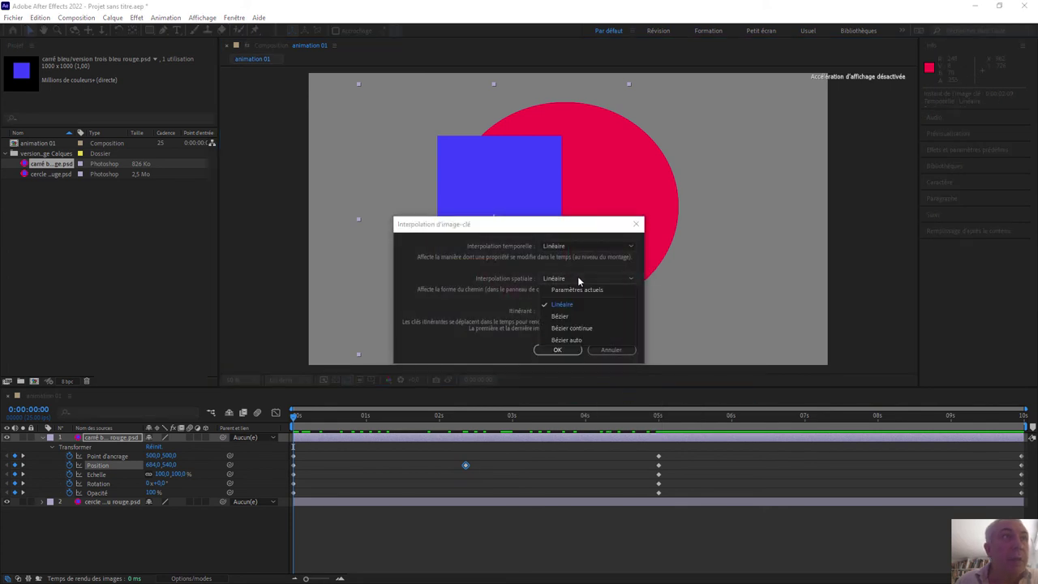
click(577, 314)
click(601, 243)
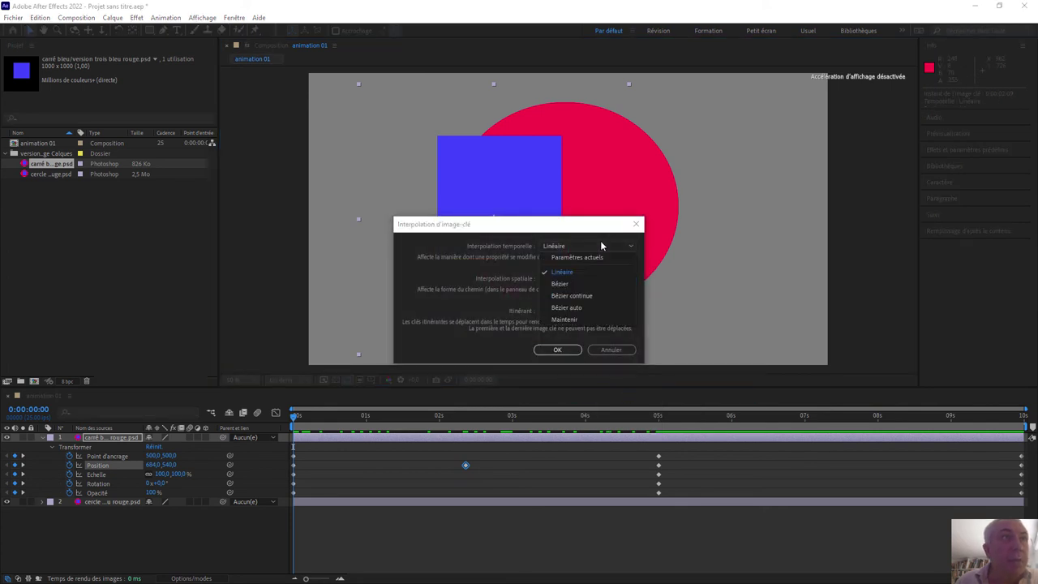
click(578, 282)
click(557, 351)
drag(557, 269, 507, 277)
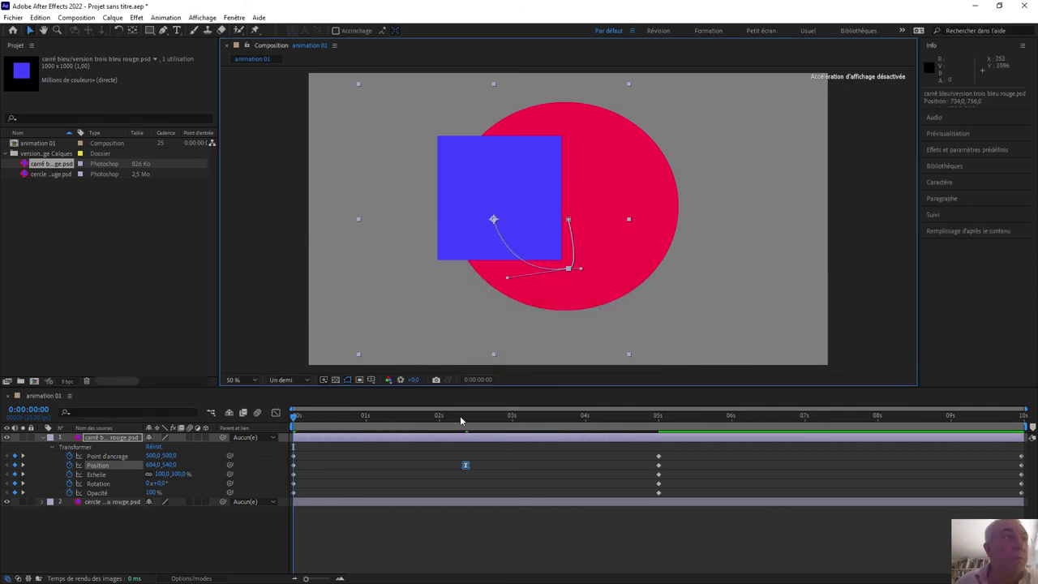
Step: Move the blue square to about 1566, 660 at 0:00:04:00 and scrub through the resulting motion
drag(469, 421, 462, 470)
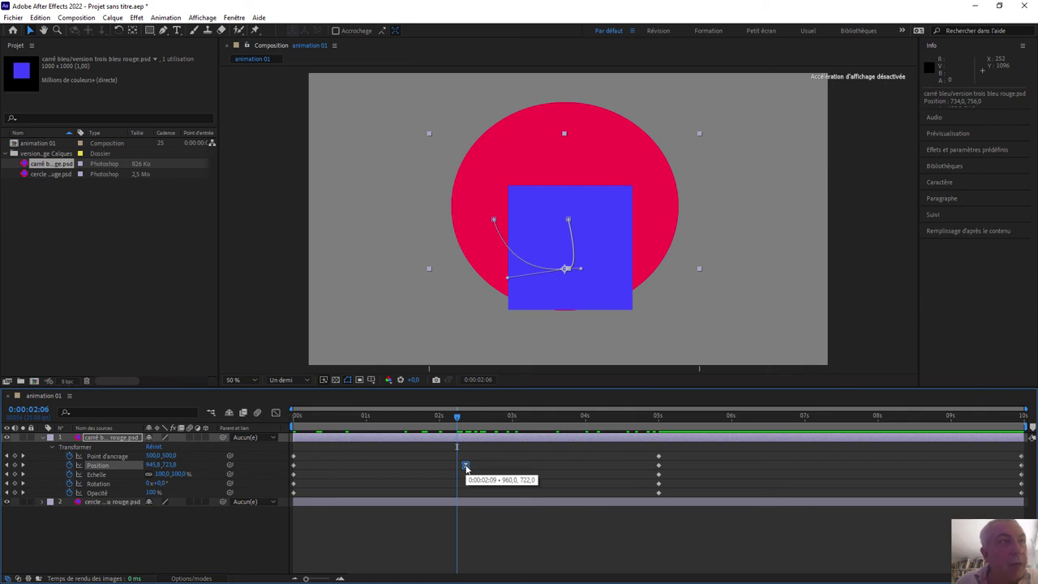
click(465, 466)
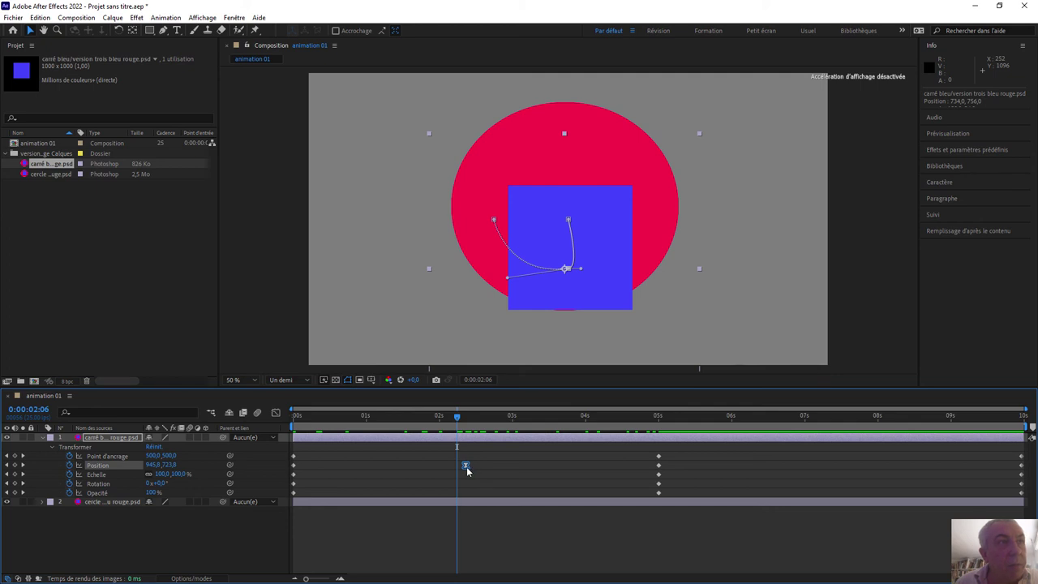
drag(458, 418, 468, 423)
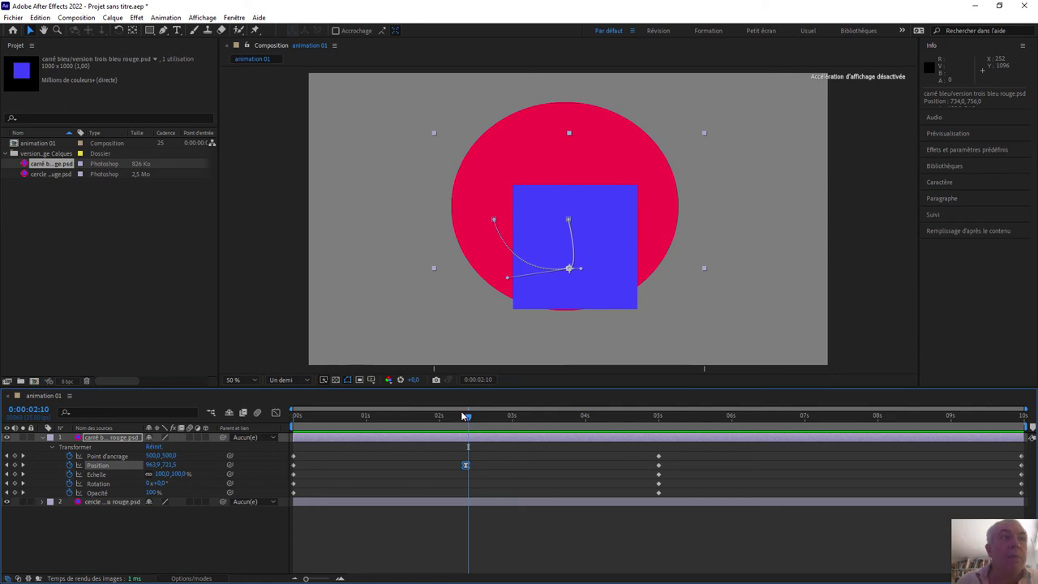
drag(468, 421, 586, 440)
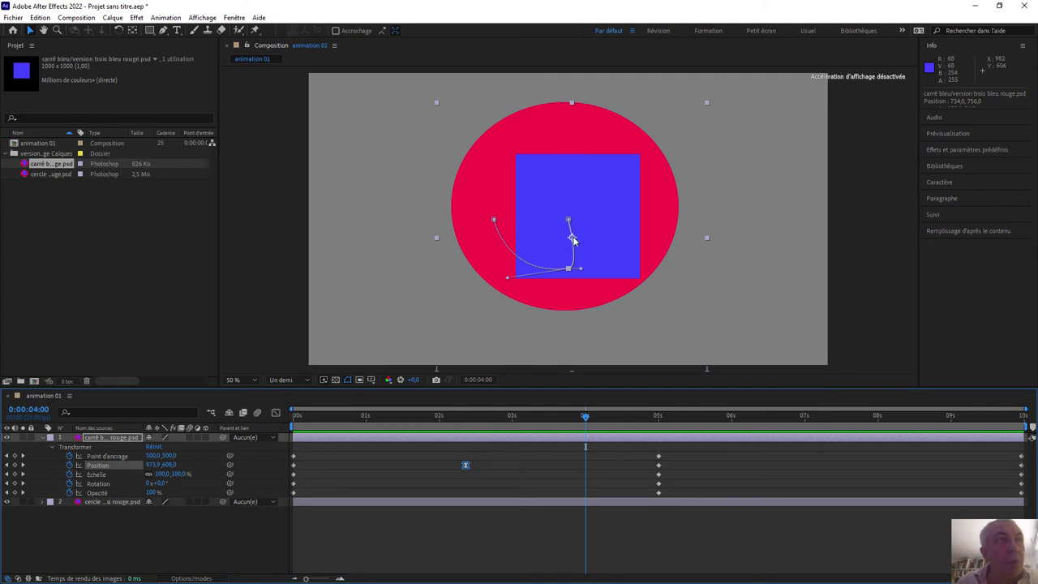
drag(572, 238, 732, 252)
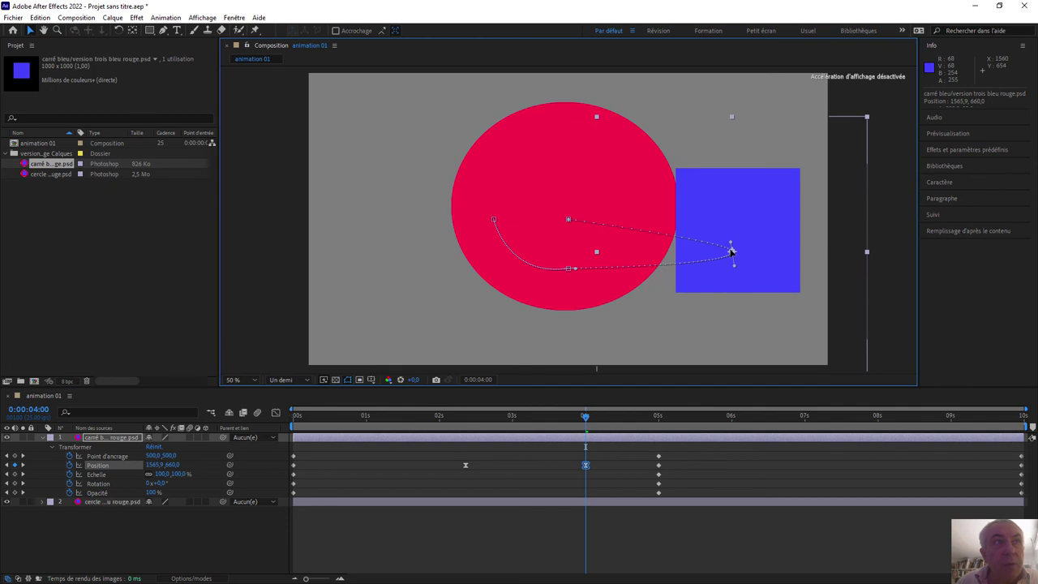
click(584, 416)
drag(555, 430, 242, 395)
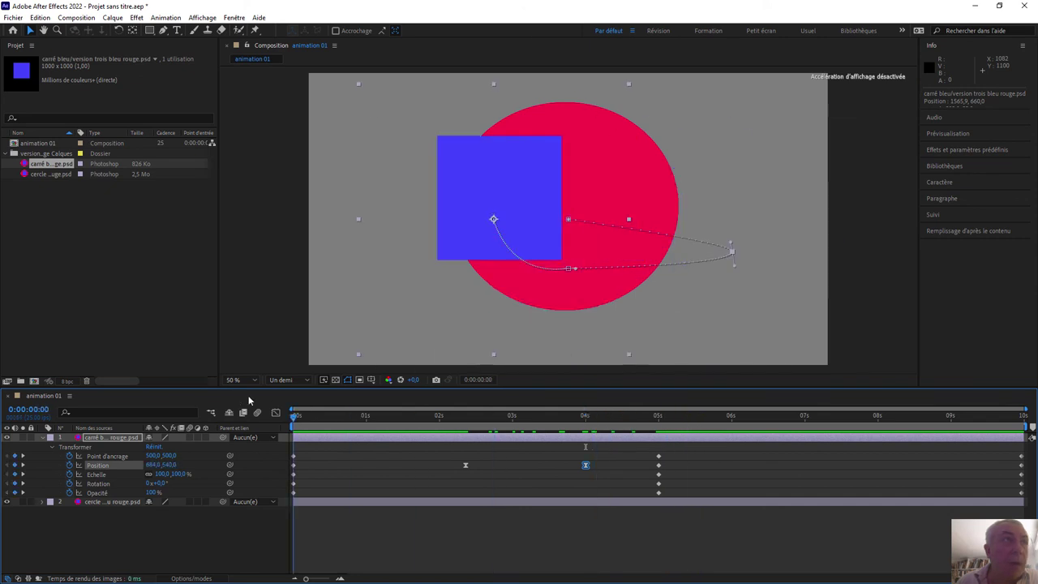
Step: Round the motion path at the 0:00:04:00 keyframe by extending its handles to about 1426, 195 and 1632, 920
click(364, 416)
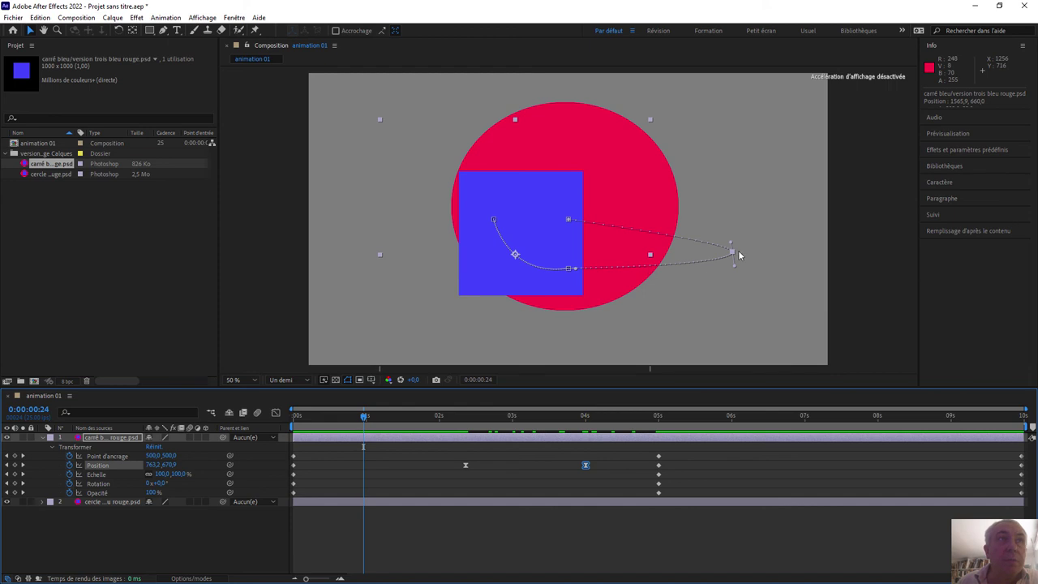
drag(732, 243, 698, 132)
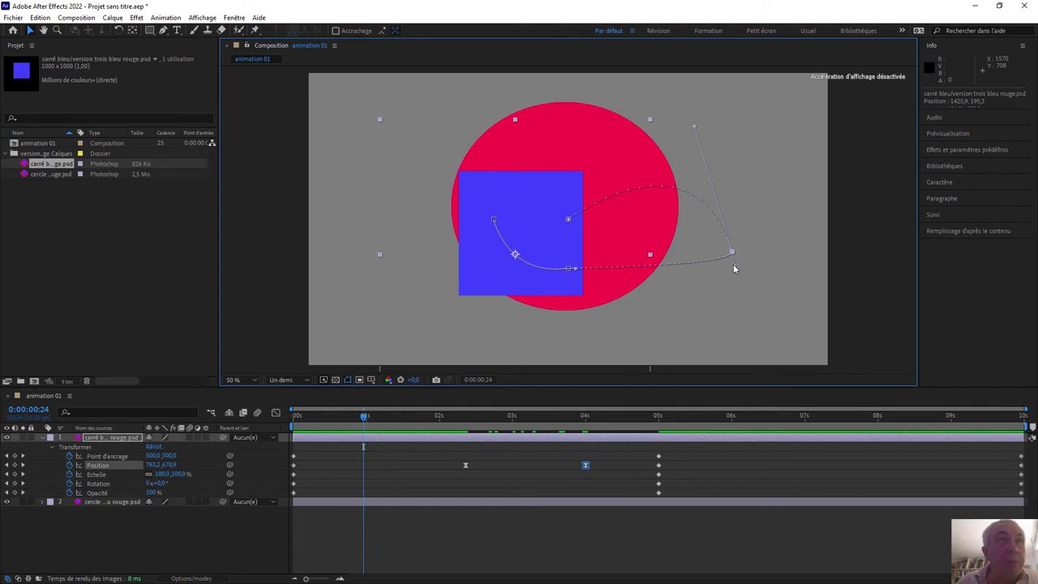
drag(740, 286, 750, 322)
Step: Move the blue square to about 565, 874 at 0:00:01:04 and scrub through the motion past five seconds
mouse_move(381, 421)
mouse_down()
mouse_move(327, 419)
mouse_move(364, 420)
mouse_move(385, 429)
mouse_move(378, 436)
mouse_up()
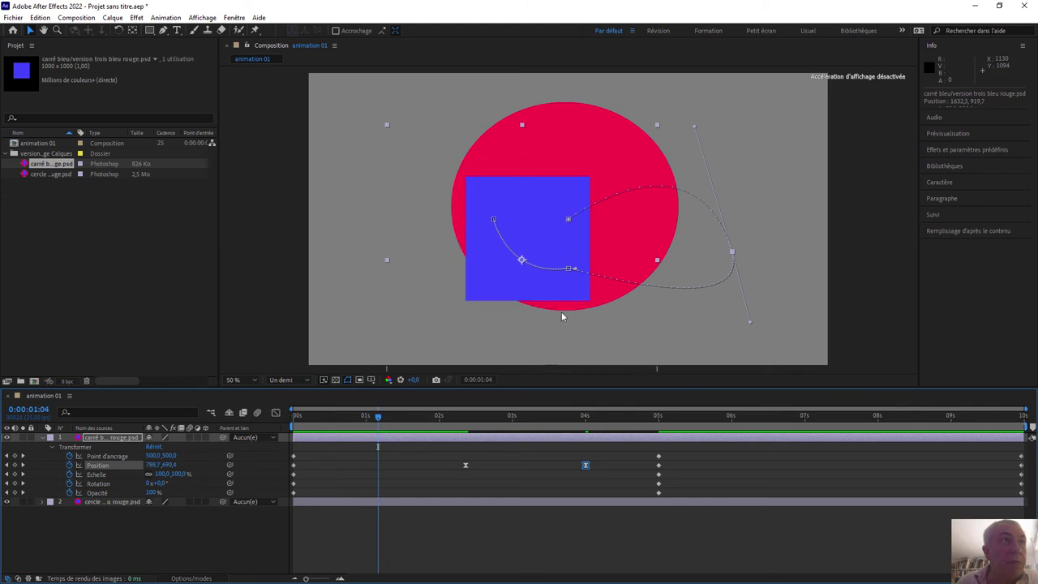
drag(521, 264, 461, 309)
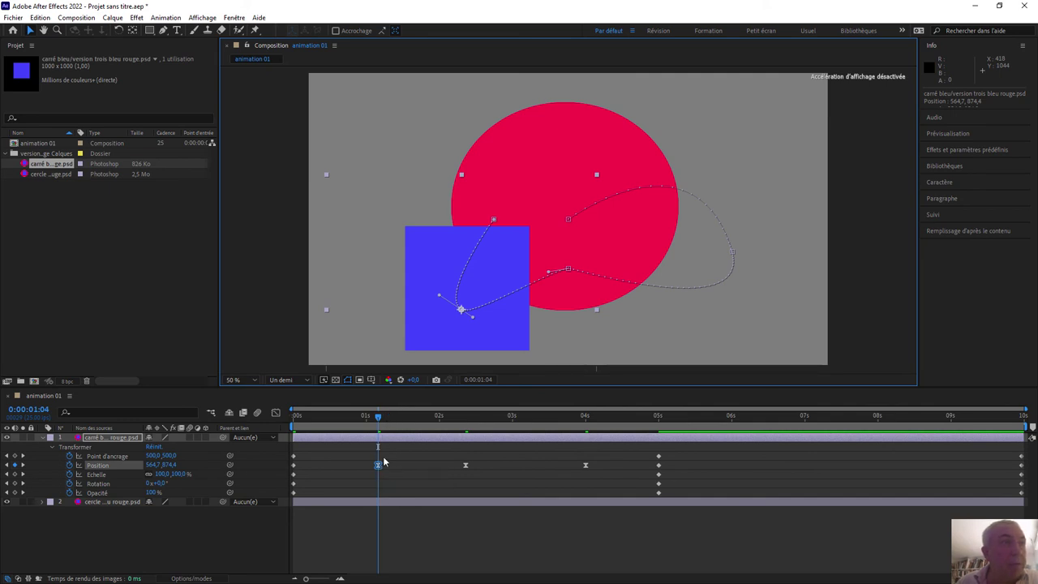
drag(379, 418, 676, 477)
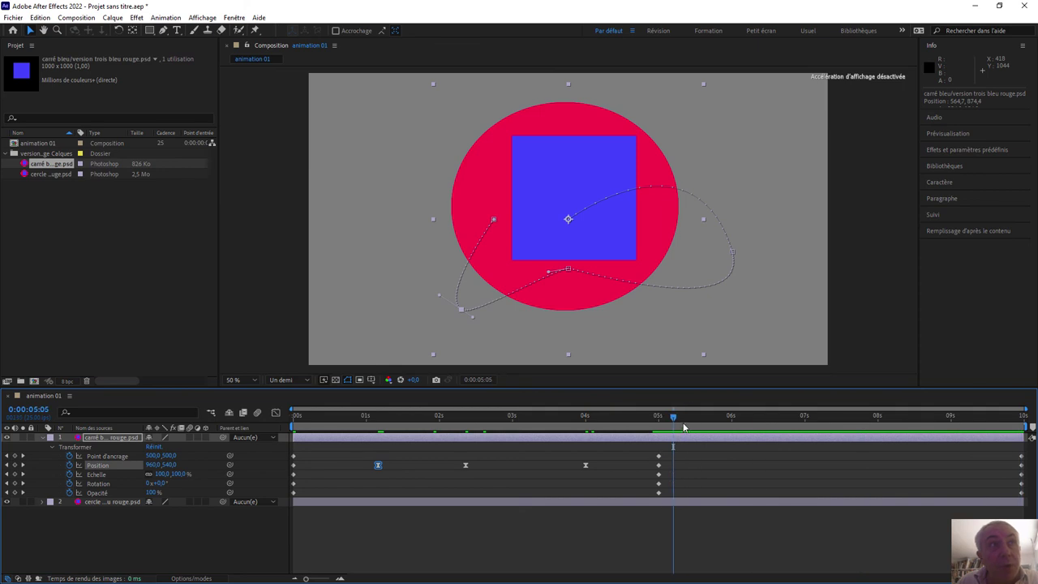
Step: At 0:00:07:18, set the blue square's scale to 148%, its rotation to 66° and its opacity to 46%
drag(675, 420, 857, 448)
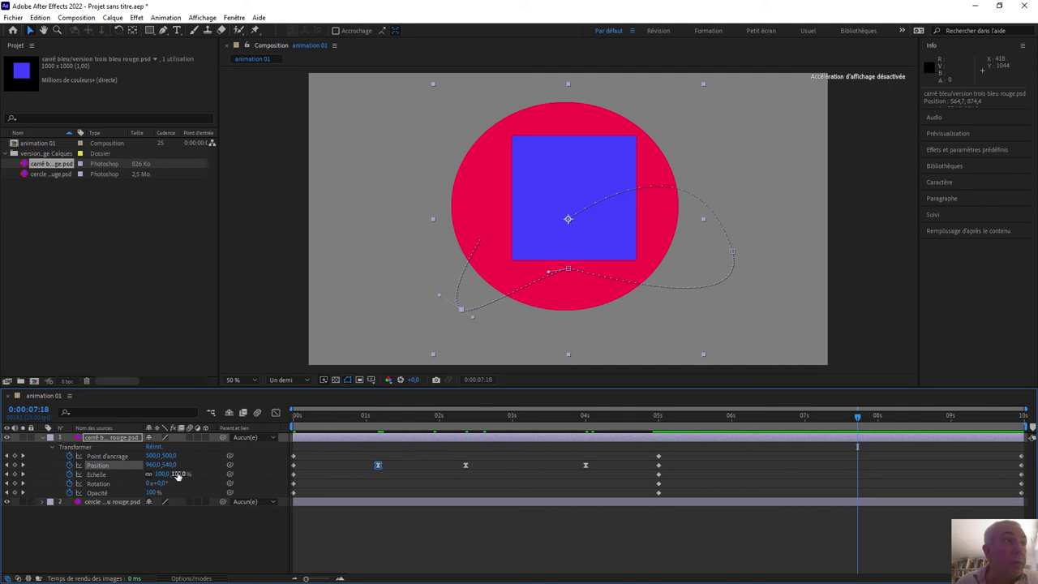
mouse_move(178, 476)
mouse_down()
mouse_move(200, 470)
mouse_move(167, 484)
mouse_move(195, 484)
mouse_up()
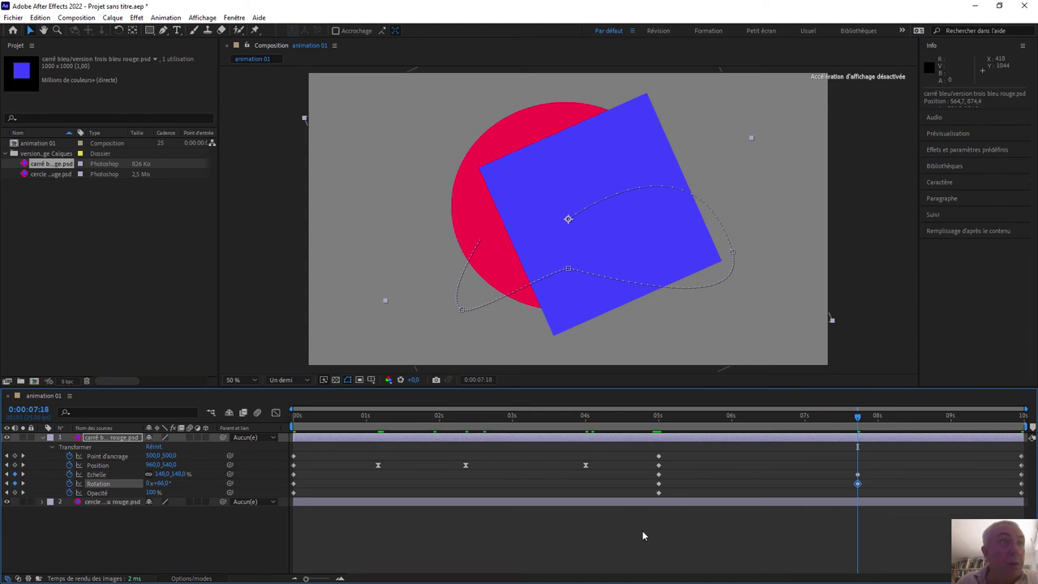
drag(155, 495, 122, 493)
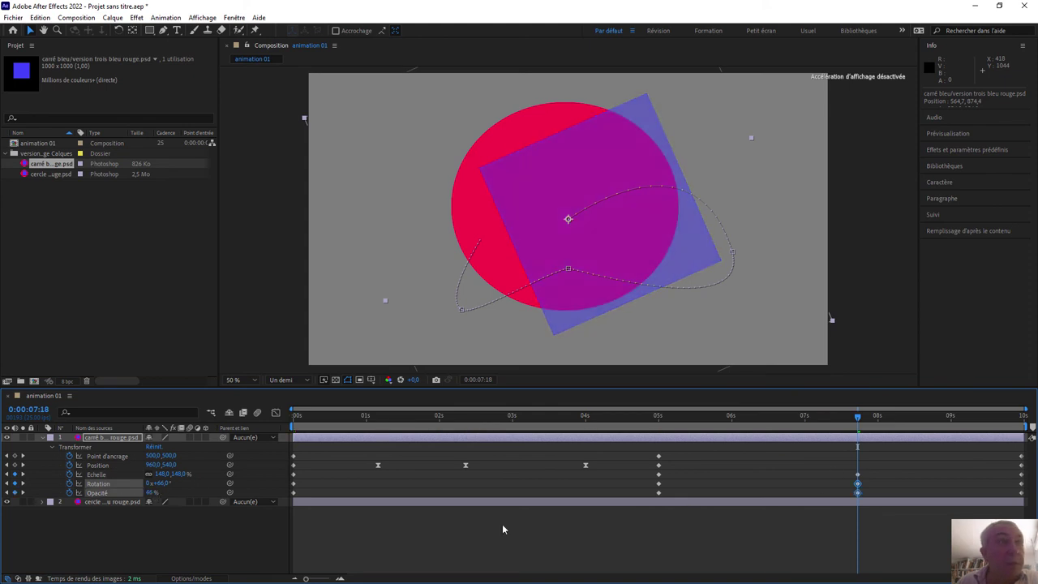
Step: Preview the blue square's animation from the first frame and stop playback at 0:00:03:13
key(space)
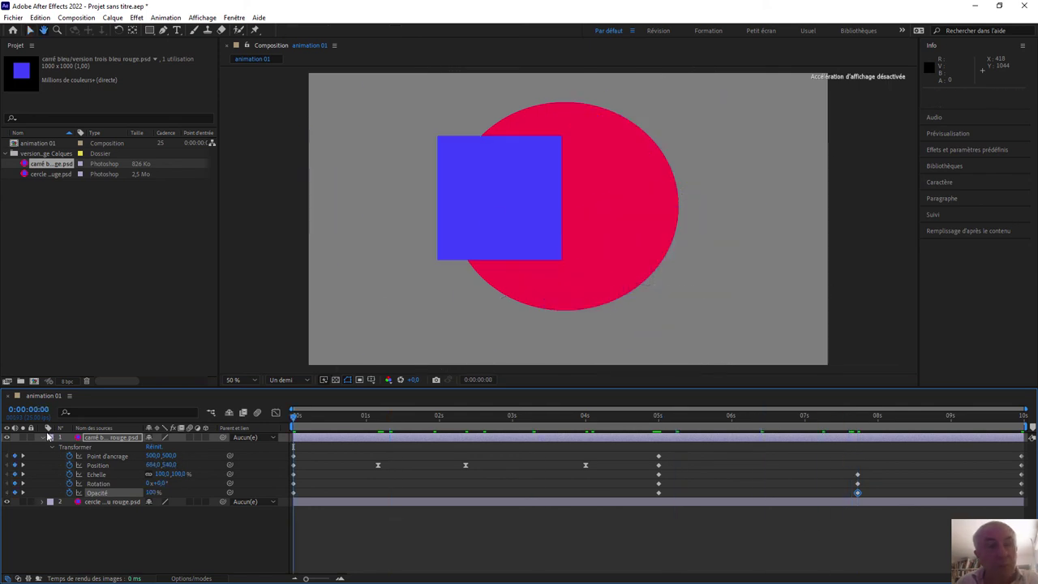
key(space)
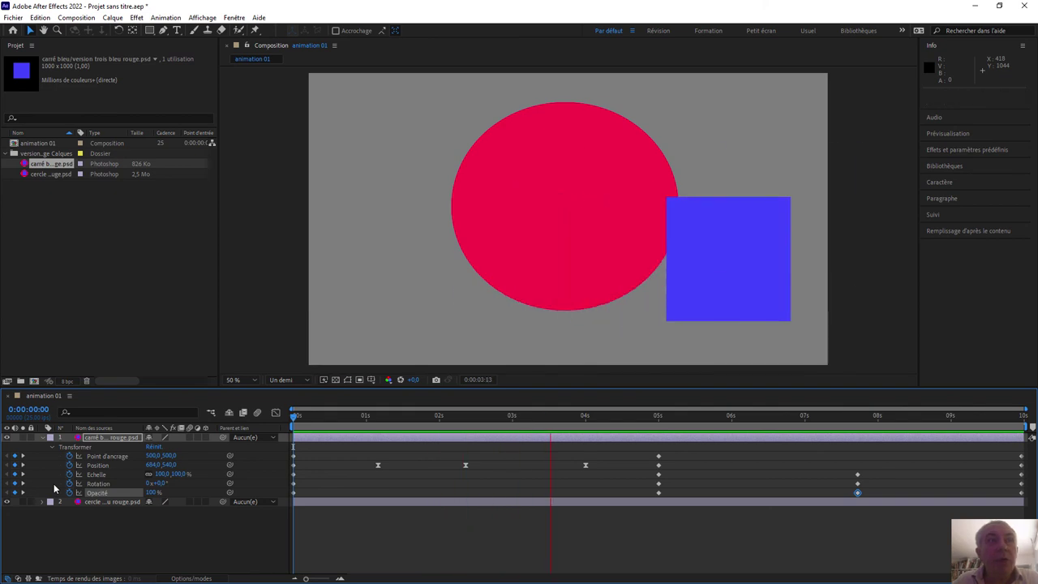
key(space)
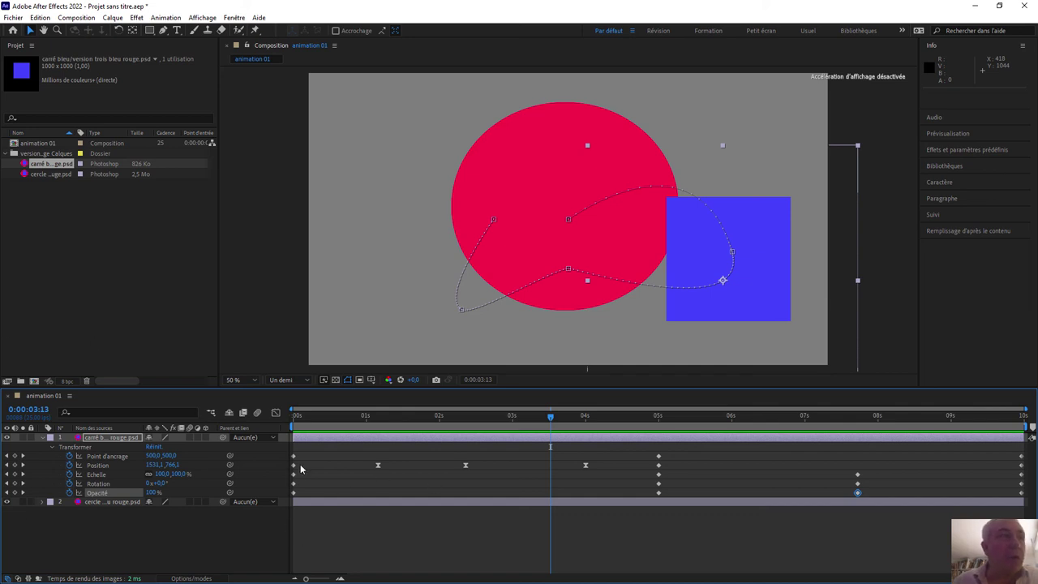
Step: Copy all of the blue square's transform keyframes and paste them onto the red circle layer at 0:00:03:13, then expand its transform properties
drag(290, 448, 1027, 509)
key(ctrl+c)
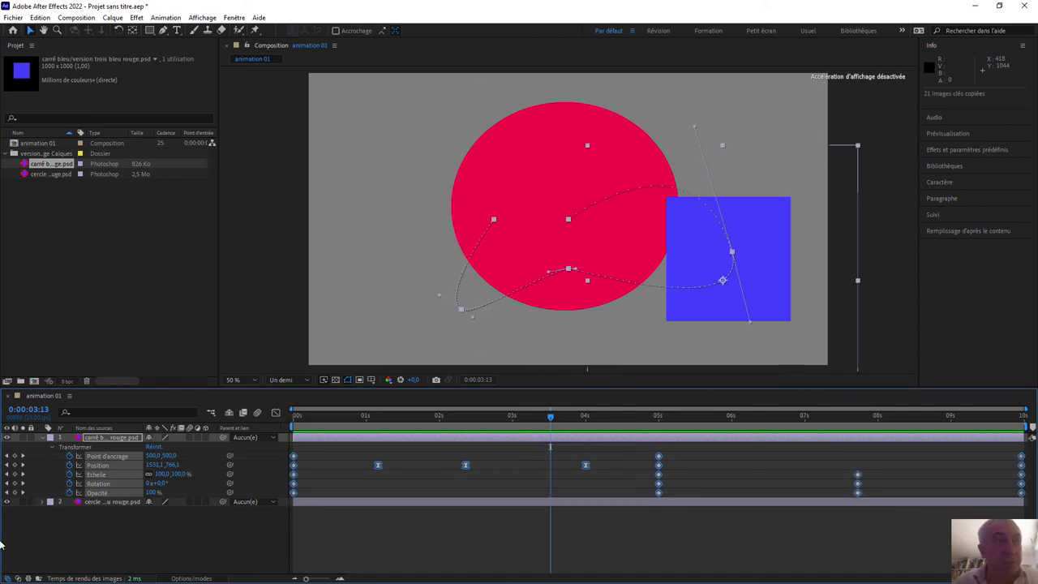
click(111, 503)
click(43, 502)
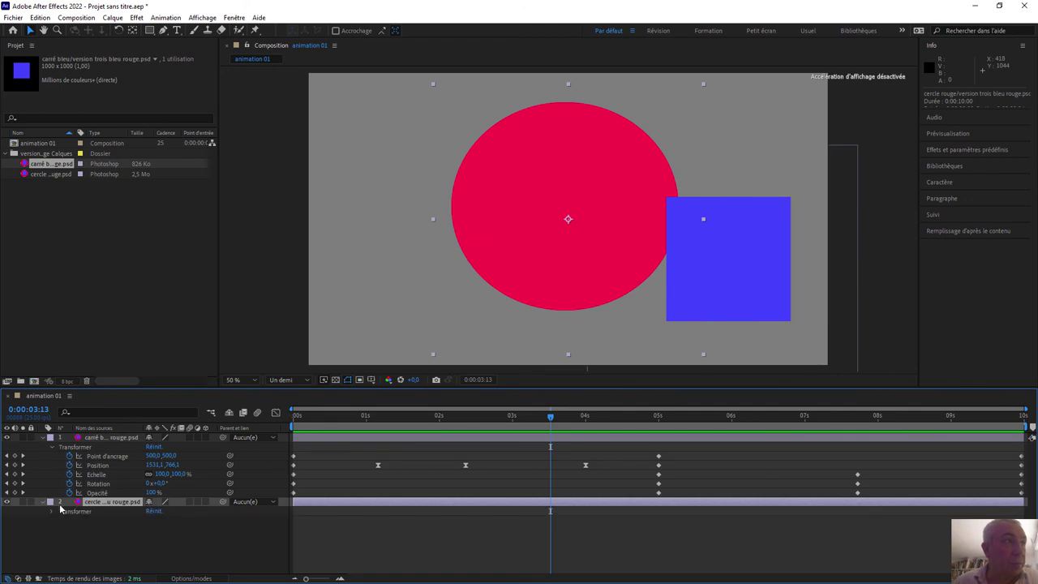
click(100, 511)
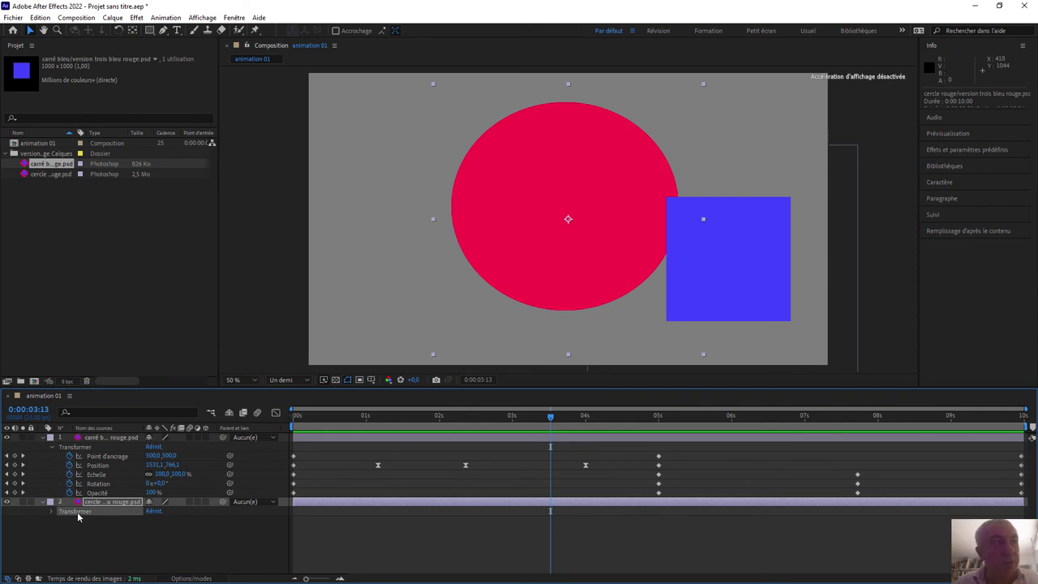
key(ctrl+v)
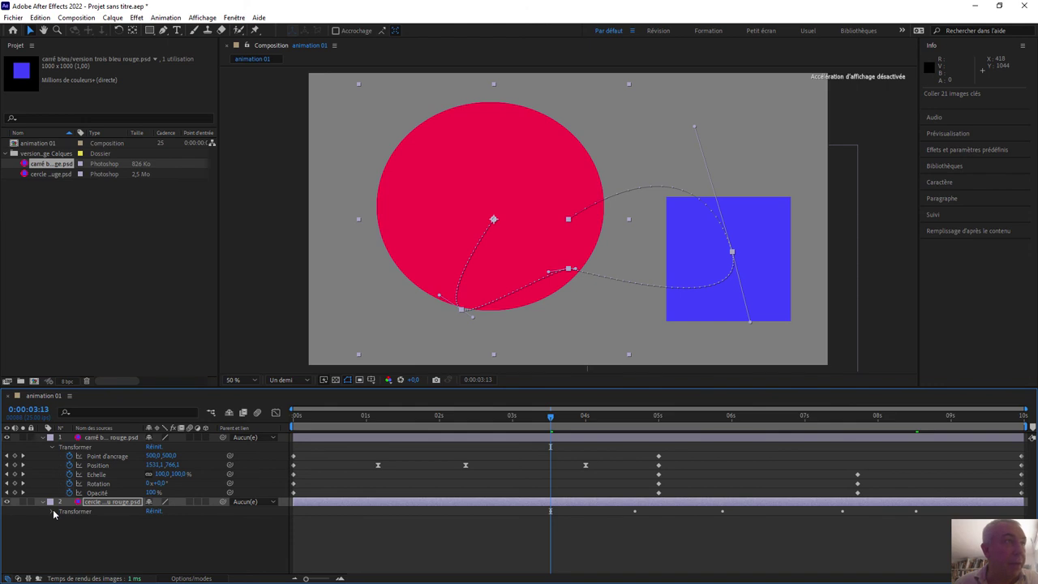
click(52, 511)
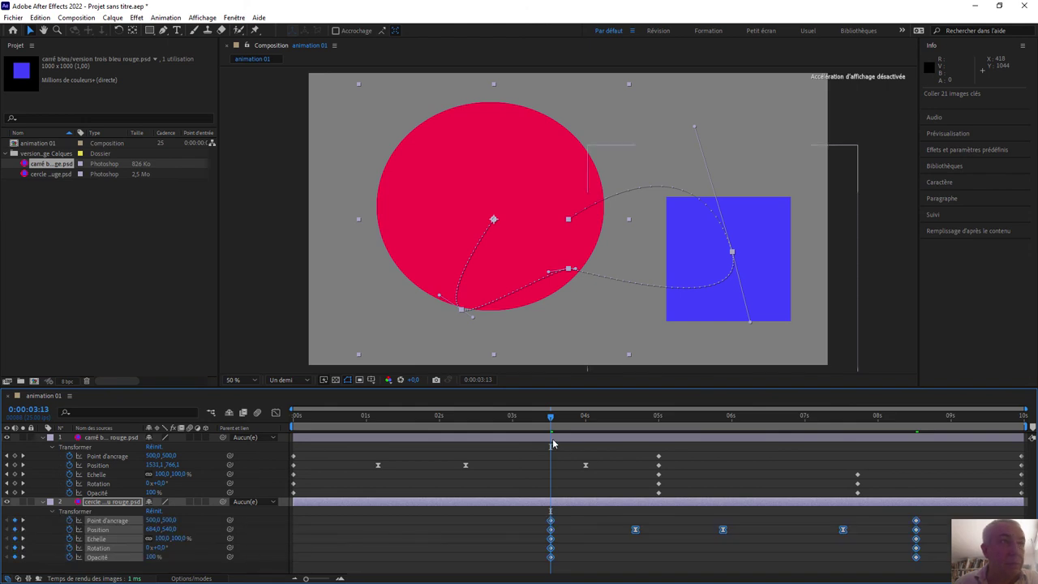
Step: Shift the red circle's first keyframes to about 0:00:00:02 and its next two position keyframes to about 0:00:02:21 and 0:00:04:09
key(Home)
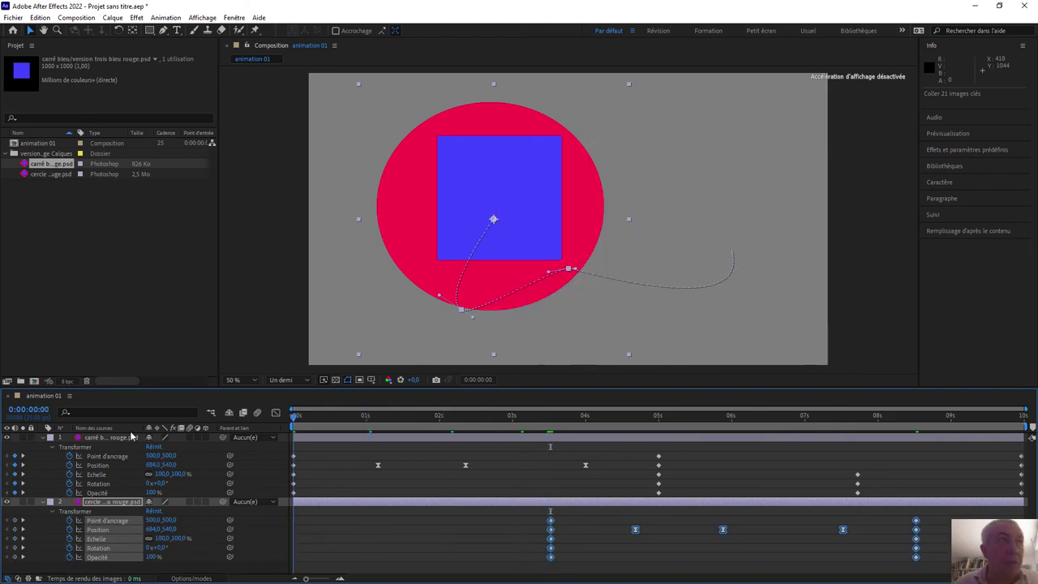
drag(509, 417, 904, 501)
drag(527, 517, 296, 558)
drag(613, 520, 502, 531)
drag(723, 531, 612, 533)
right_click(612, 533)
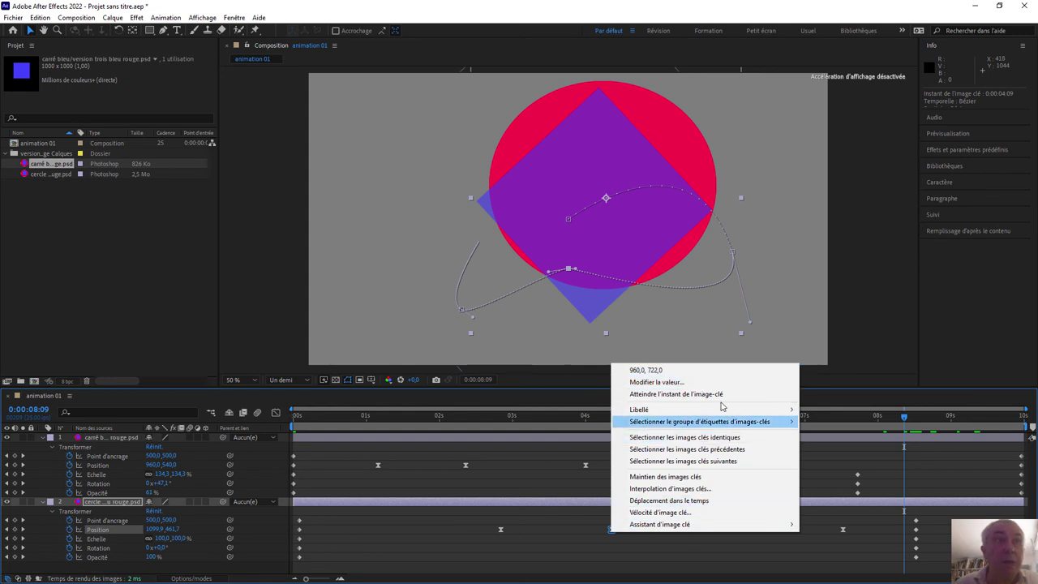
click(534, 417)
Step: Play the combined square and circle animation from the beginning, stop it and return to 0:00:00:00
key(Home)
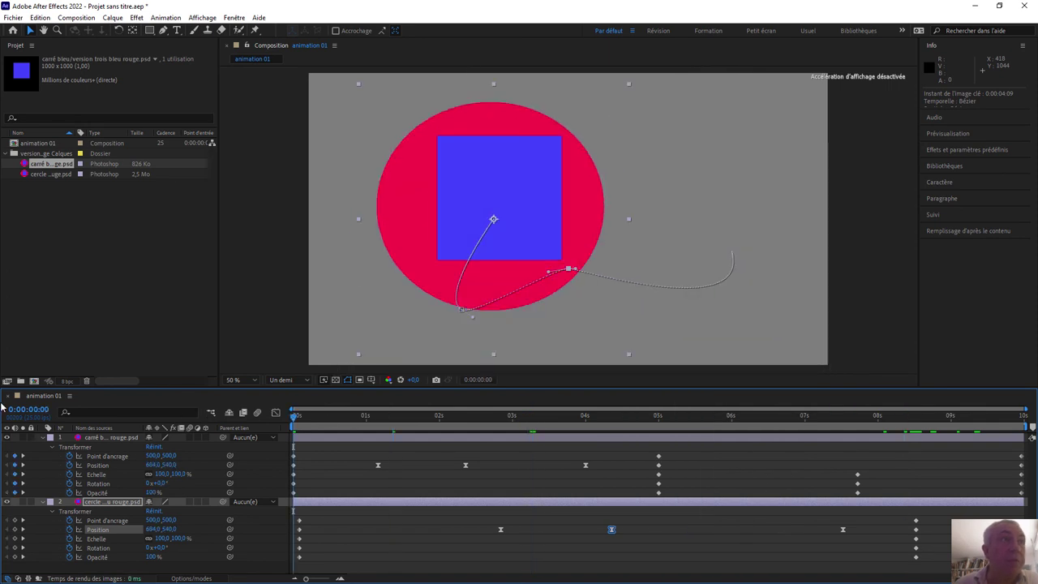
key(space)
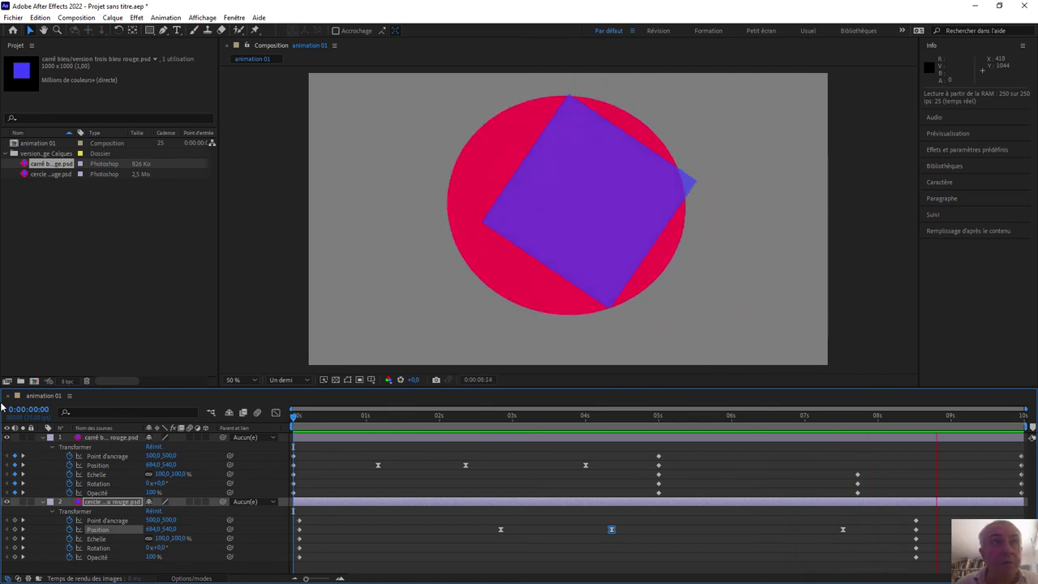
key(space)
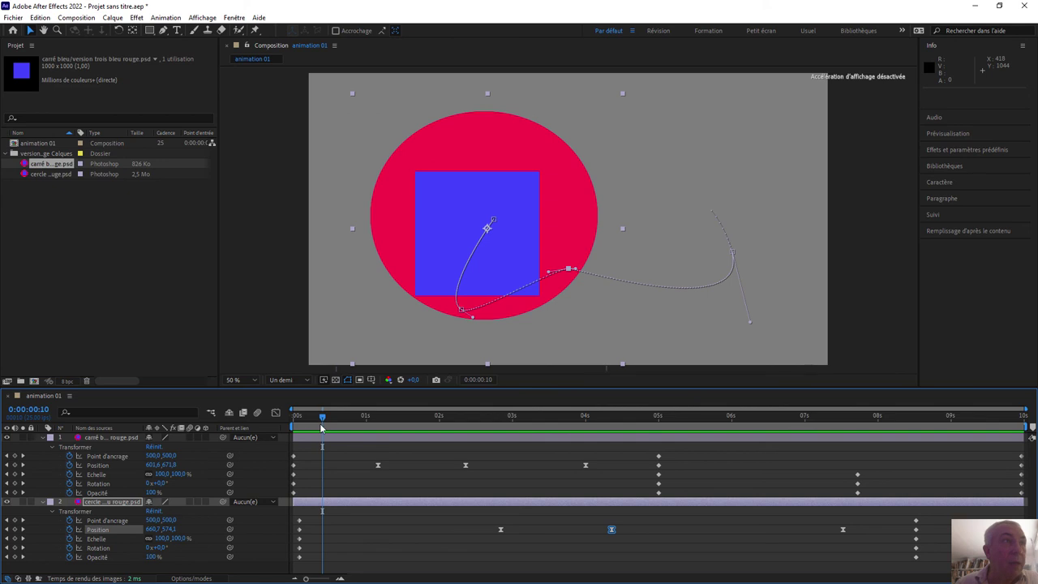
drag(327, 423, 280, 427)
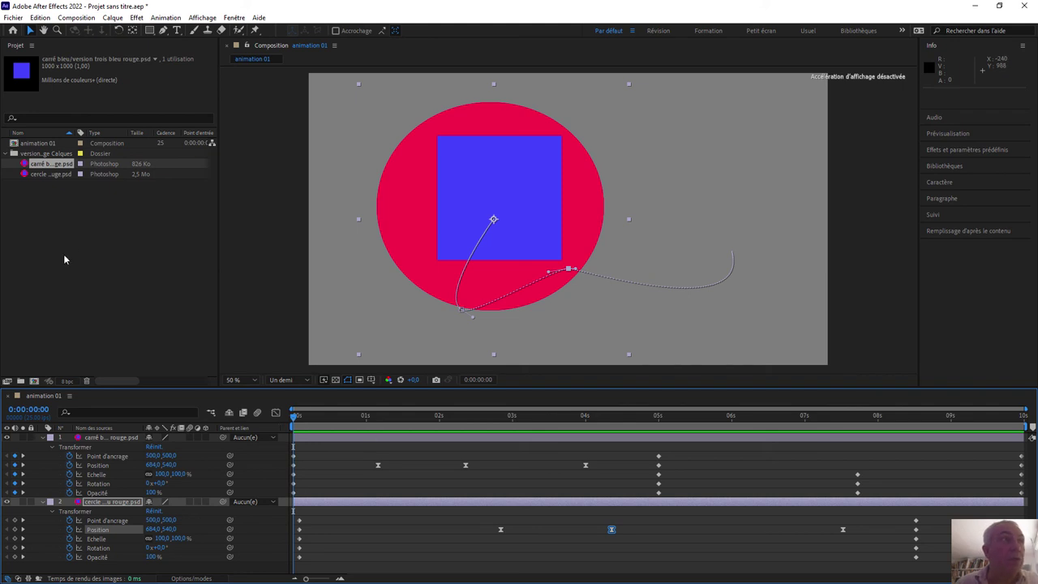
Step: Create a new 1920 x 1080, 25 fps, ten-second composition with the light grey background colour C1BCBC
right_click(81, 217)
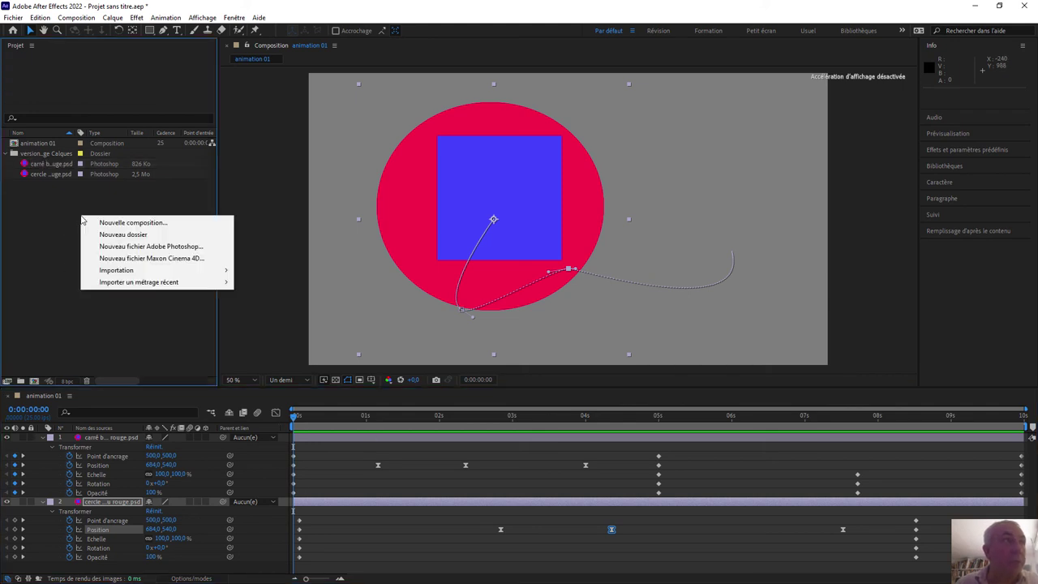
click(107, 224)
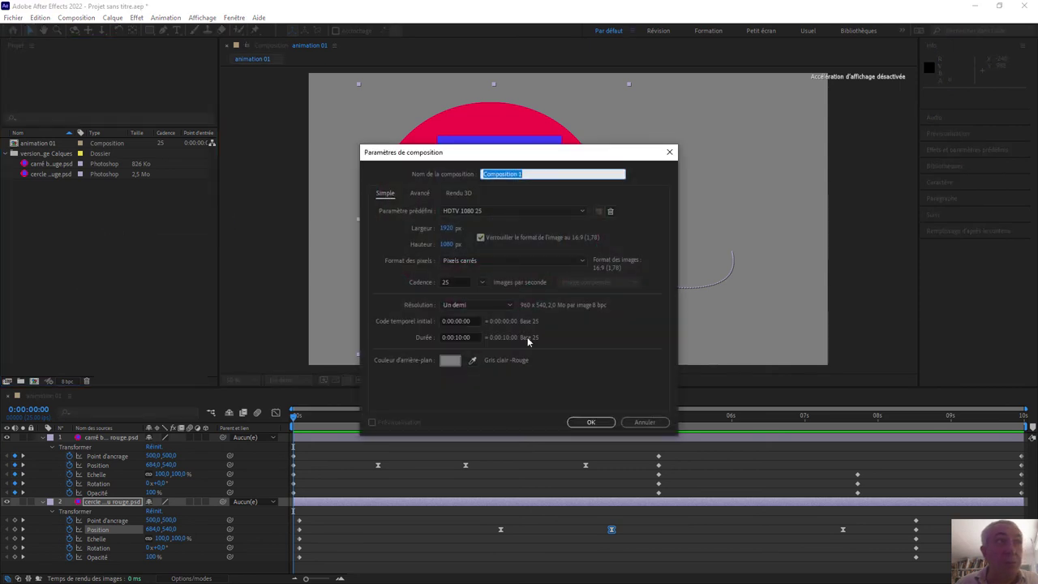
click(450, 360)
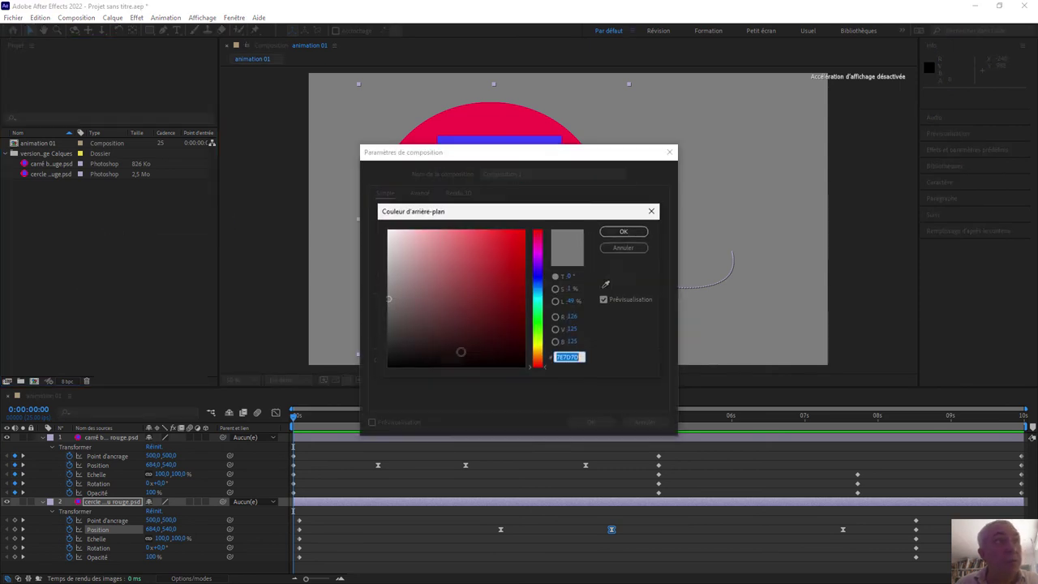
drag(403, 258, 390, 262)
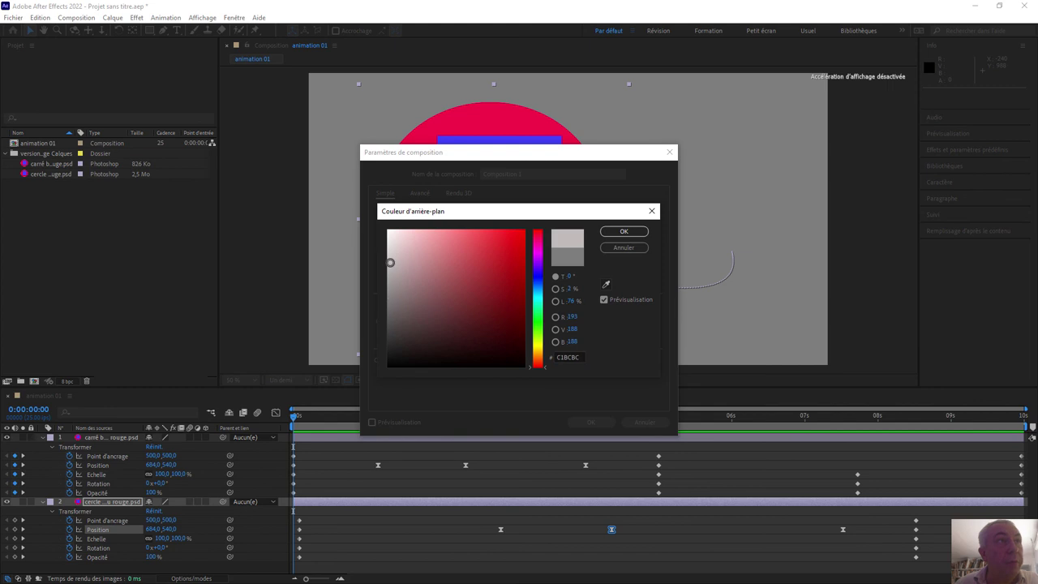
click(623, 231)
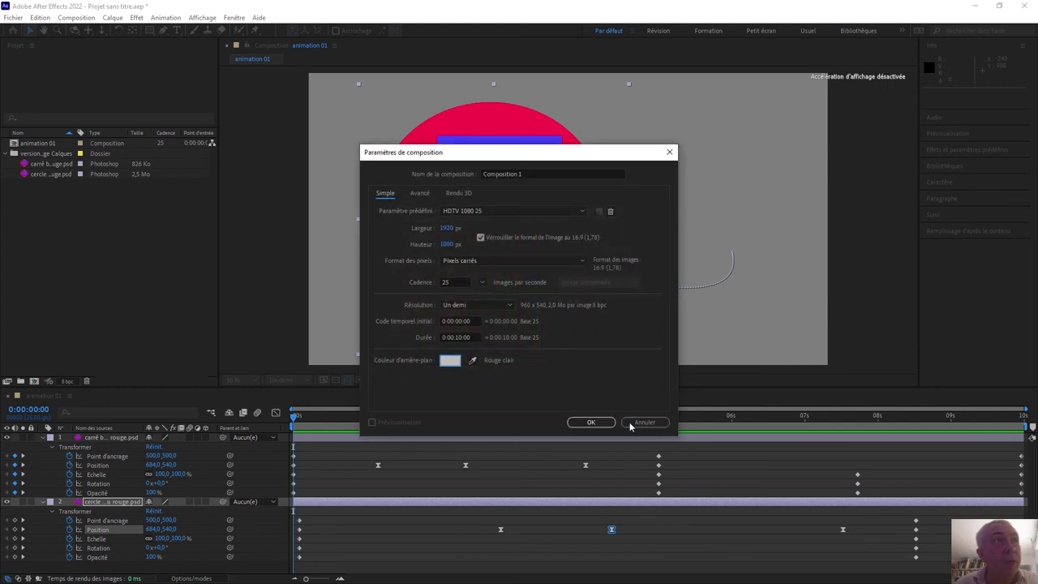
click(592, 422)
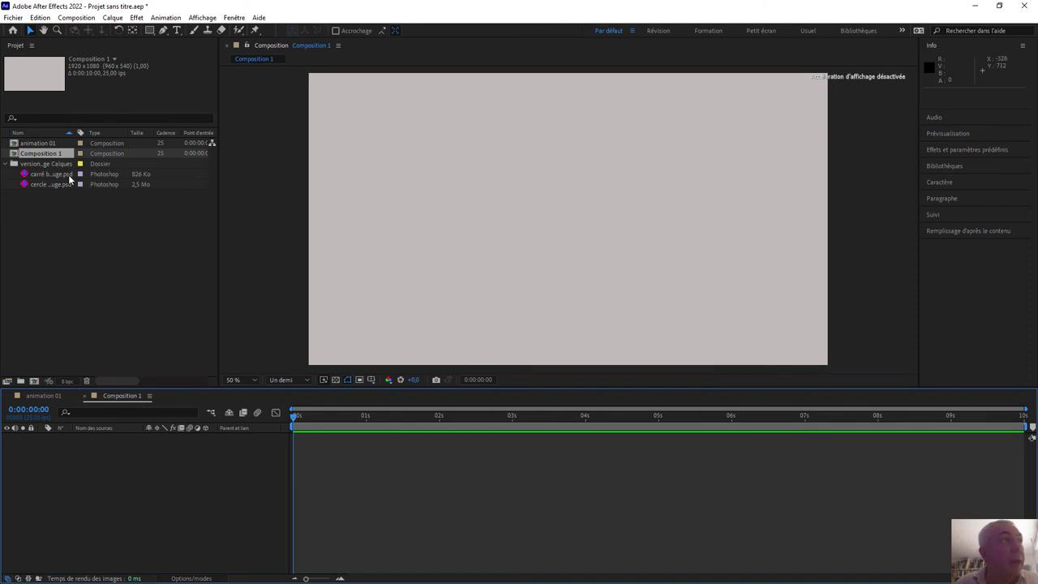
Step: Rename the new composition as "animation 02"
click(81, 18)
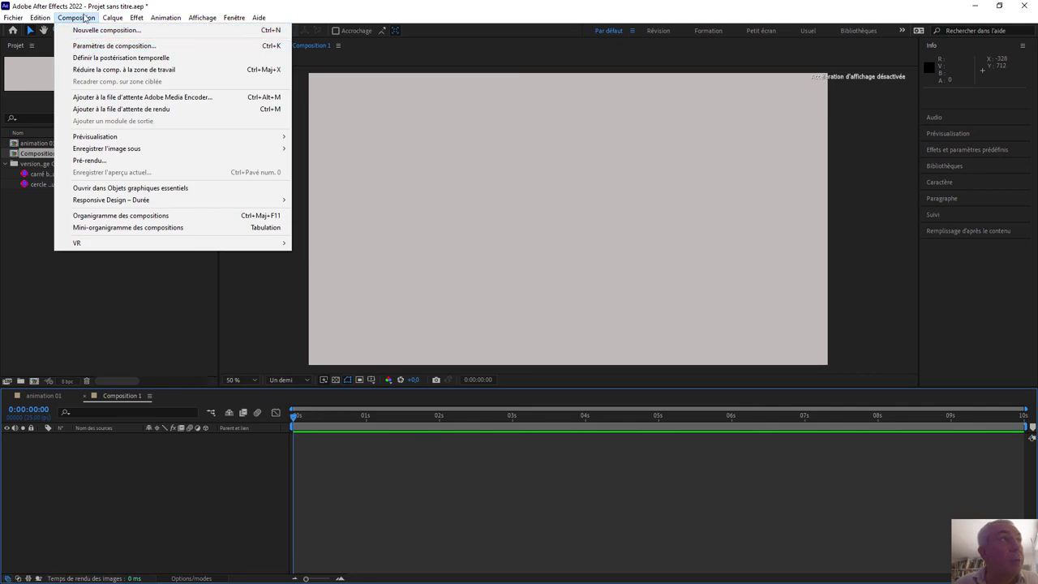
click(114, 45)
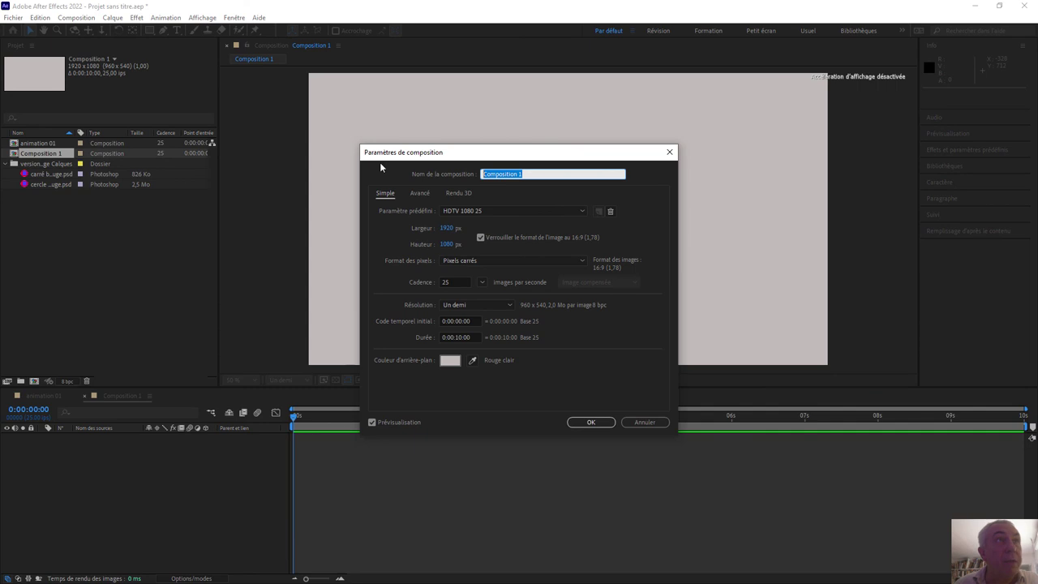
text(anim)
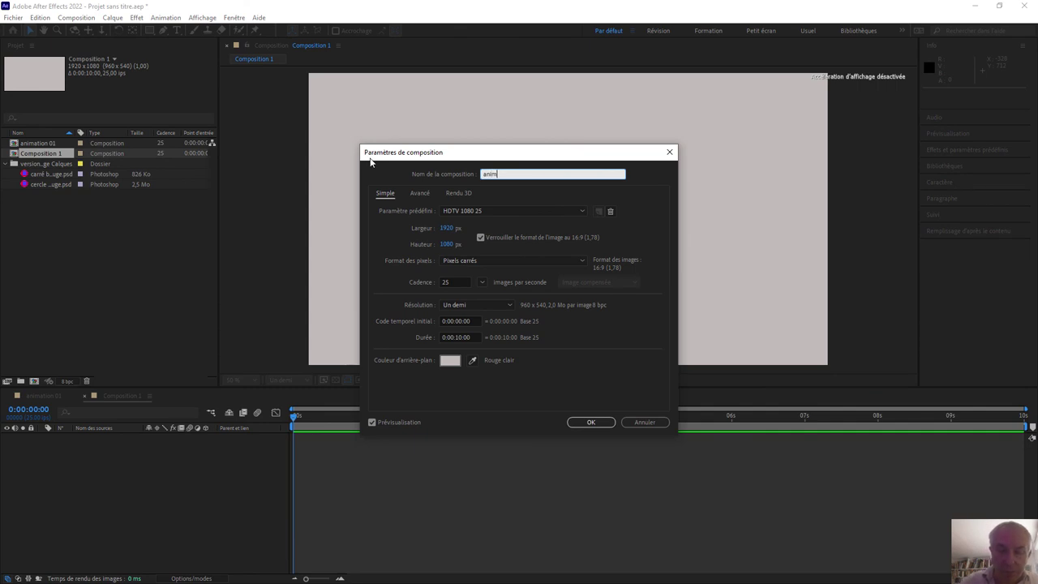
text(ation 02)
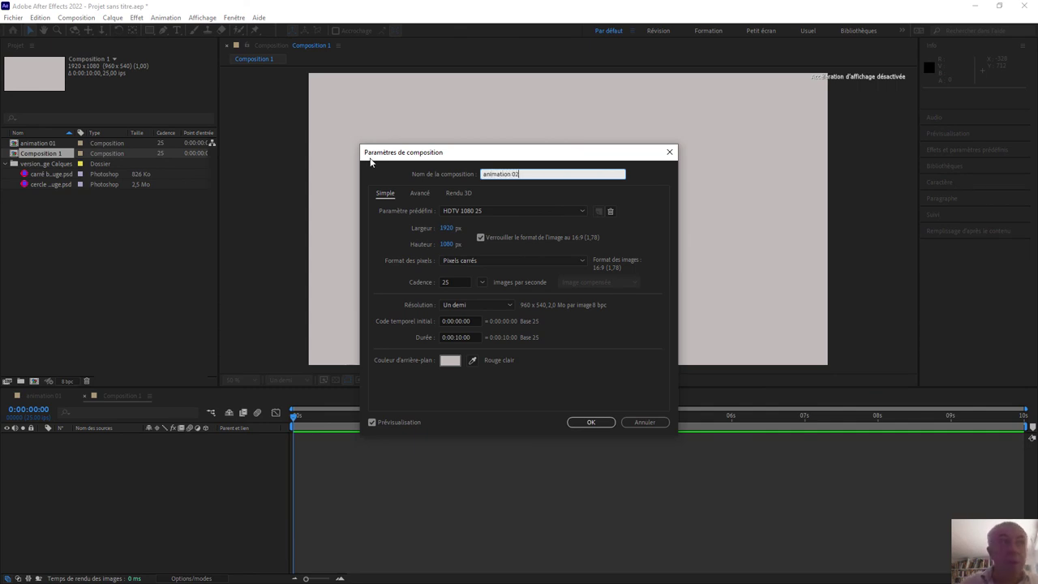
click(595, 422)
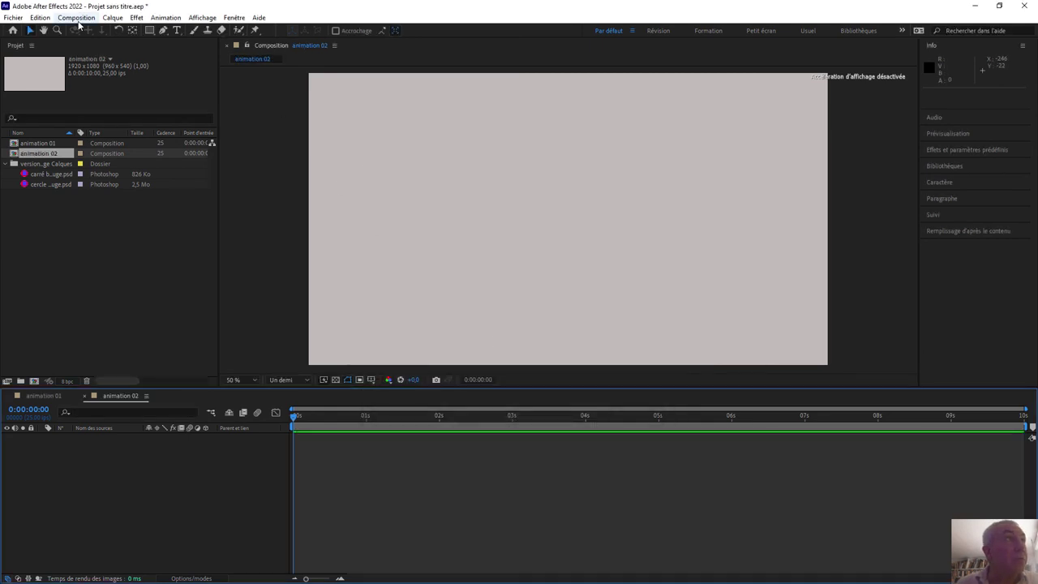
click(77, 18)
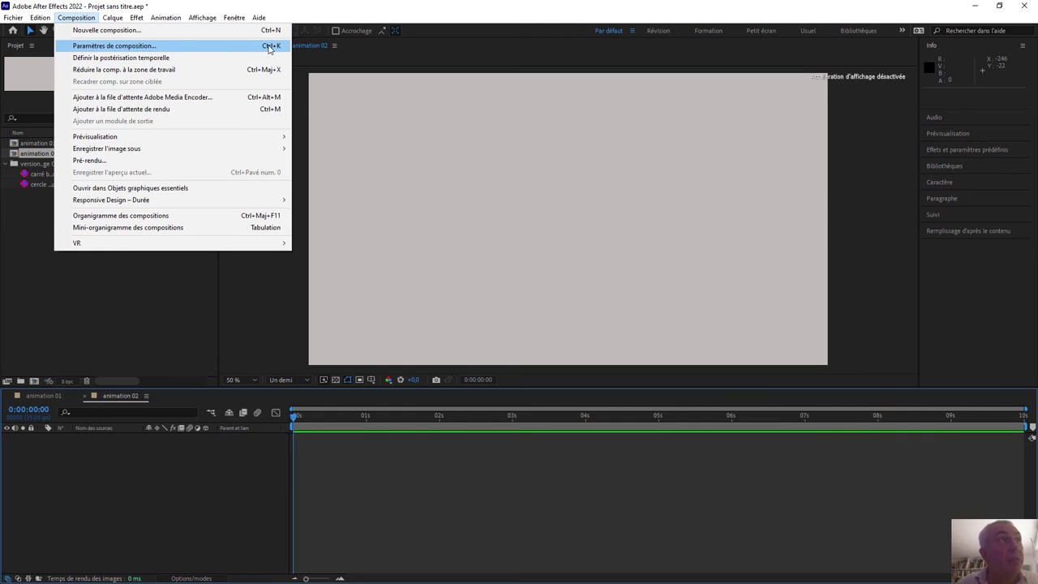
click(38, 153)
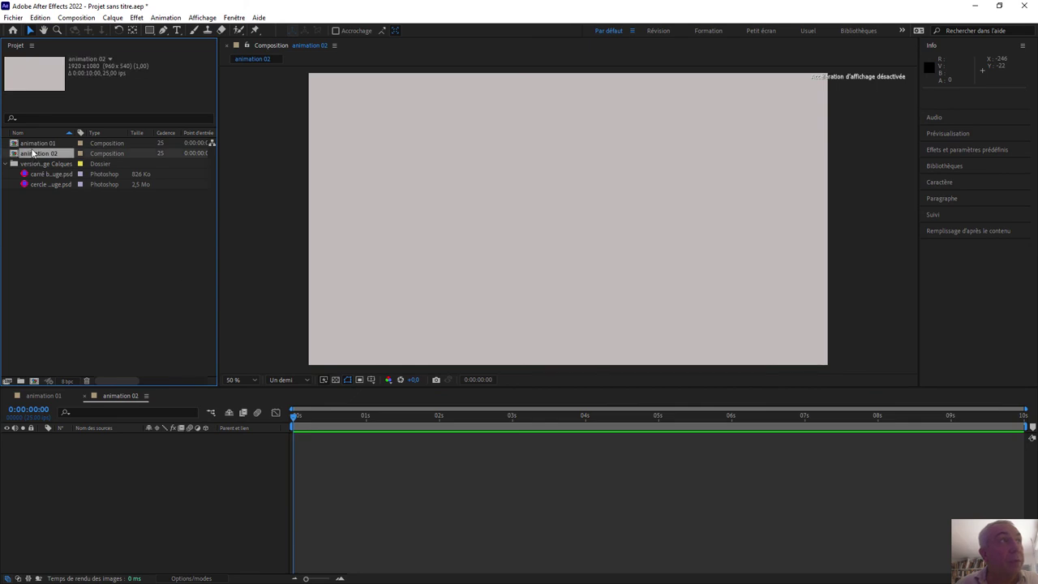
Step: Nest the animation 01 composition as a layer in animation 02, scrub through it and return to the first frame
click(27, 144)
drag(25, 146, 115, 386)
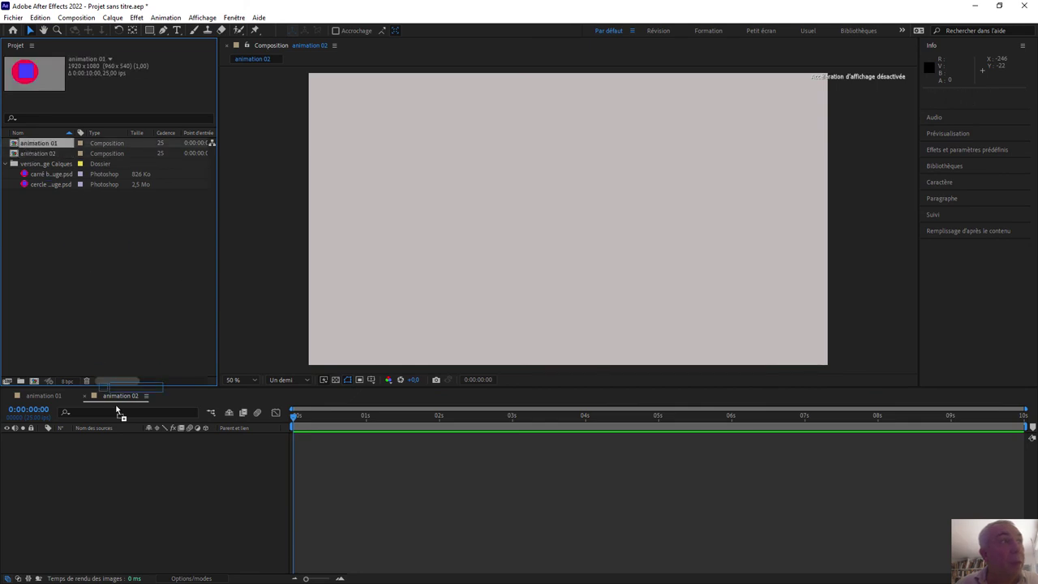
drag(117, 462, 118, 462)
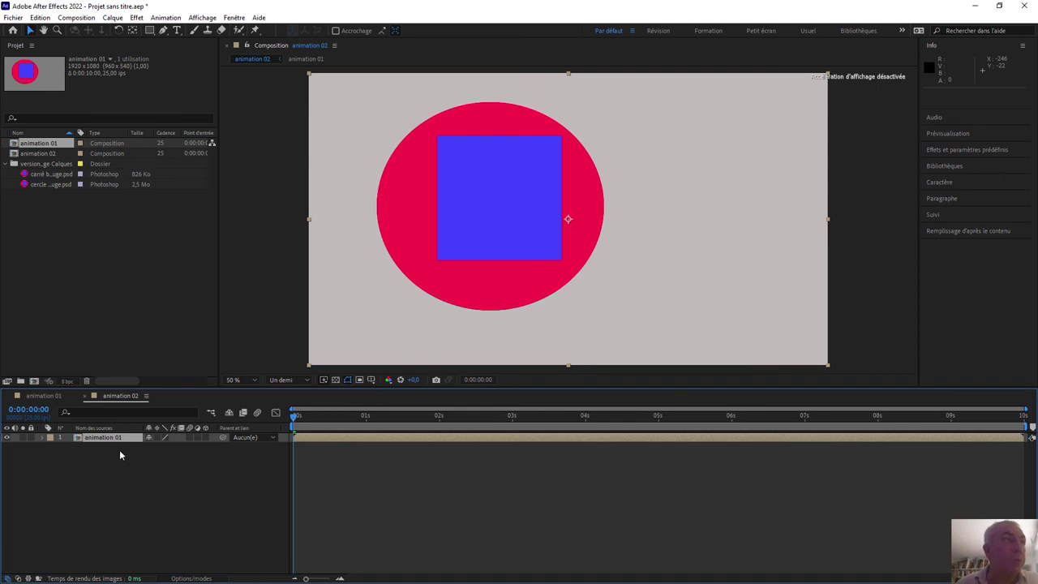
drag(297, 418, 641, 415)
key(Home)
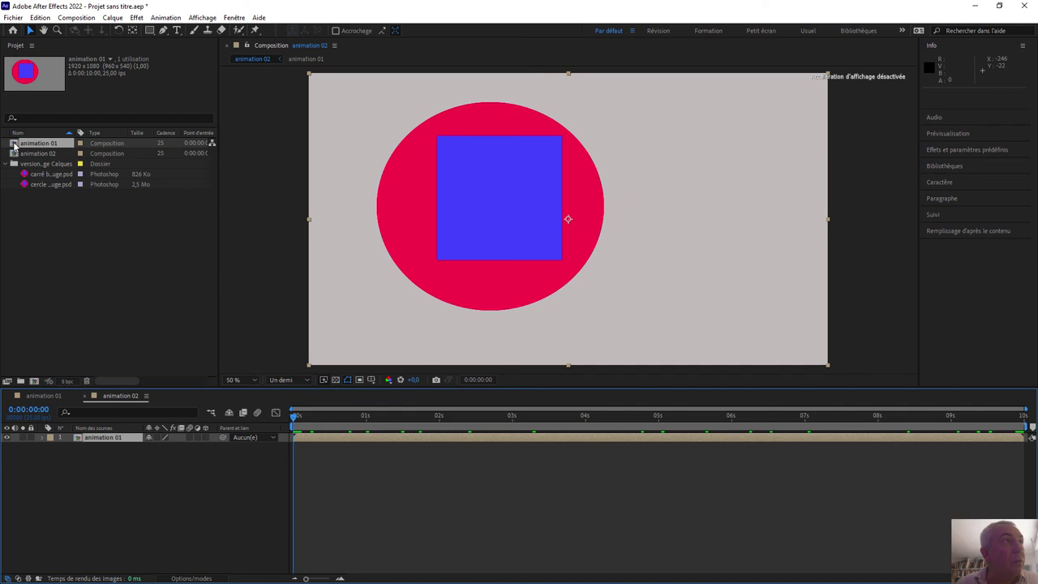
Step: Add a second animation 01 layer to animation 02 and preview the composition up to 0:00:00:24
drag(14, 146, 58, 342)
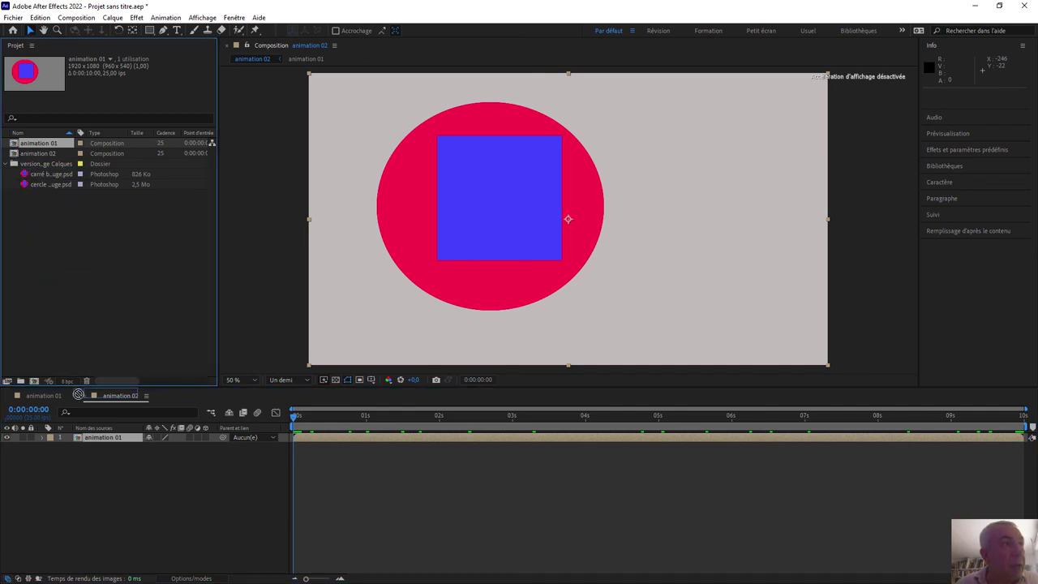
drag(91, 433, 102, 447)
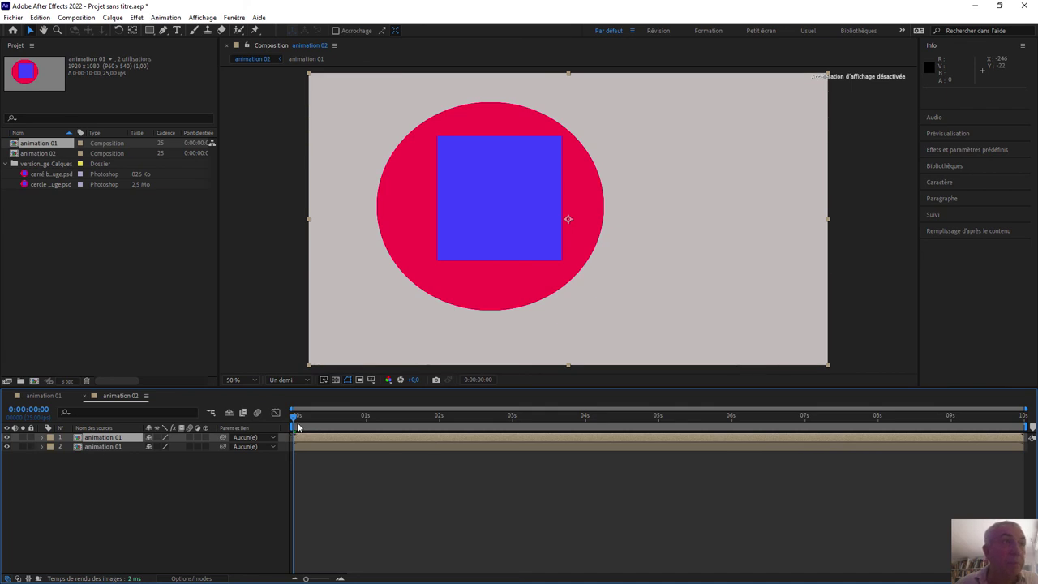
key(space)
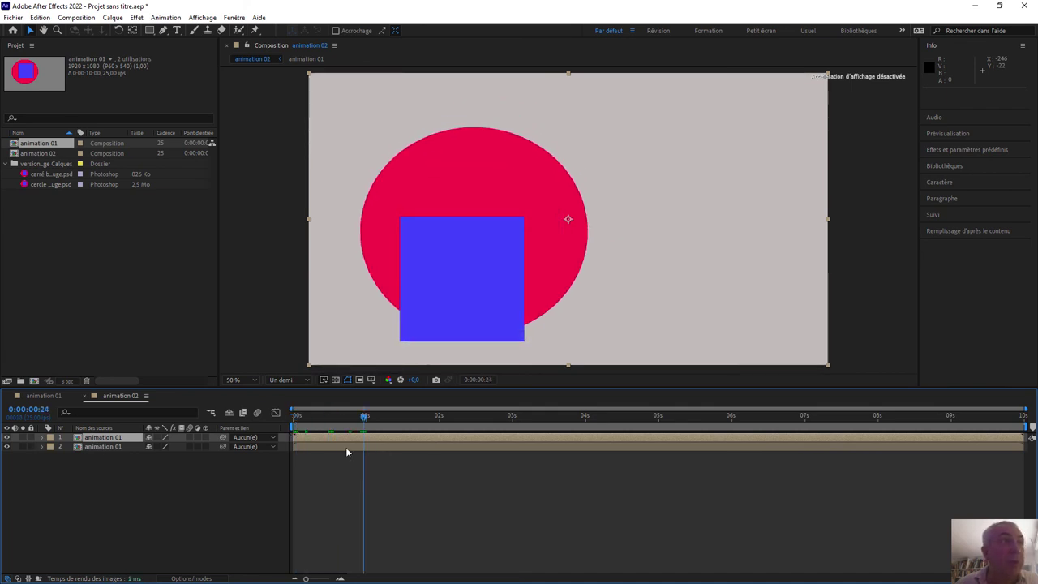
Step: Time-reverse the upper animation 01 layer in the animation 02 composition
mouse_move(354, 440)
mouse_down()
mouse_move(456, 437)
mouse_move(349, 447)
mouse_up()
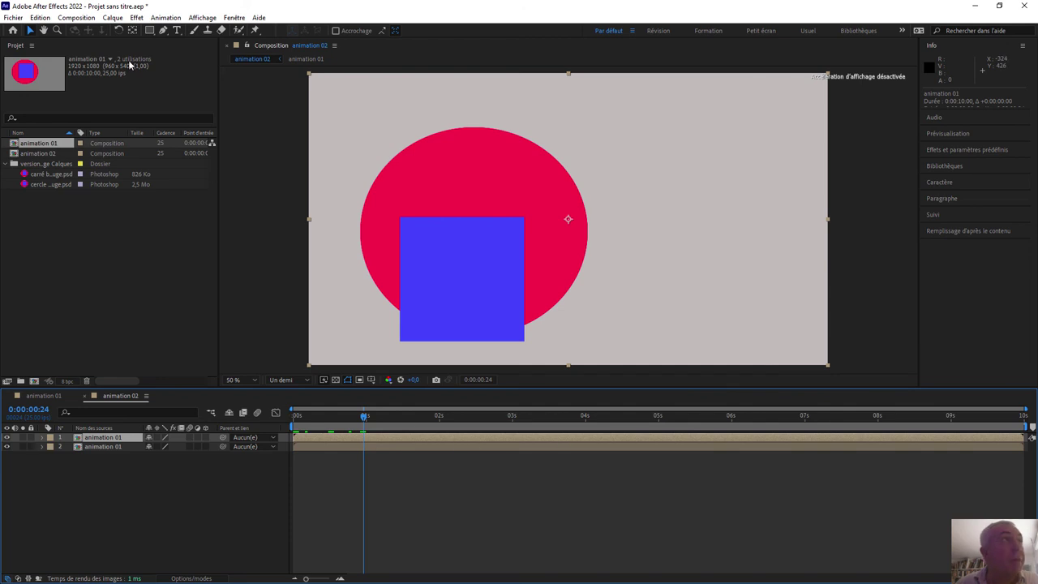
click(117, 20)
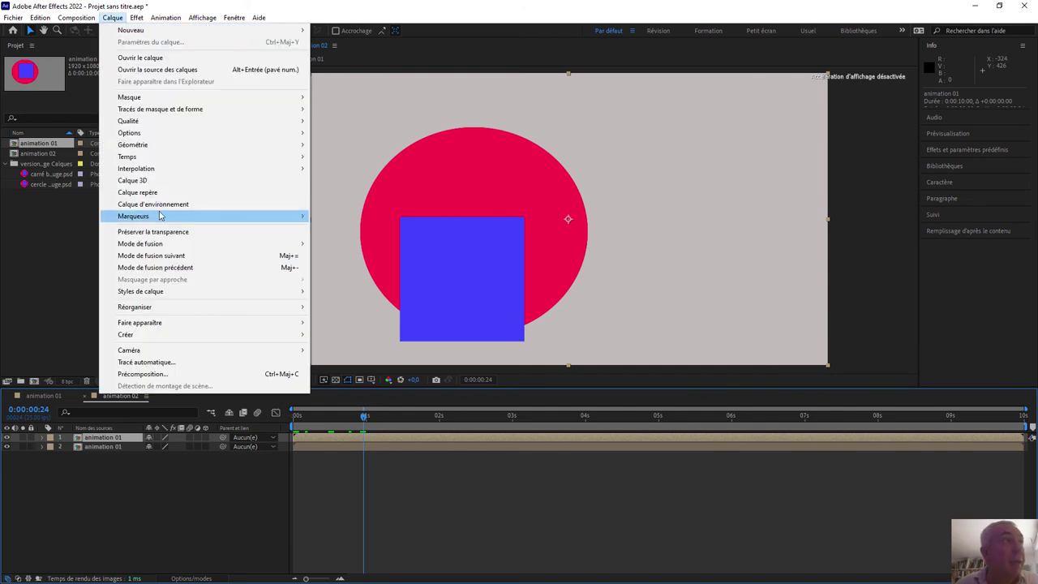
mouse_move(168, 164)
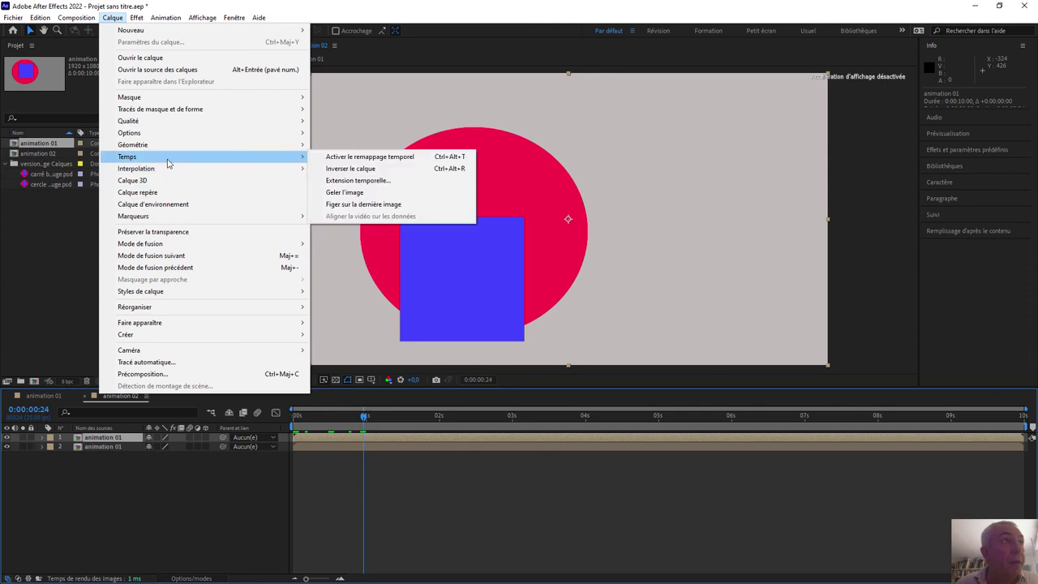
click(350, 169)
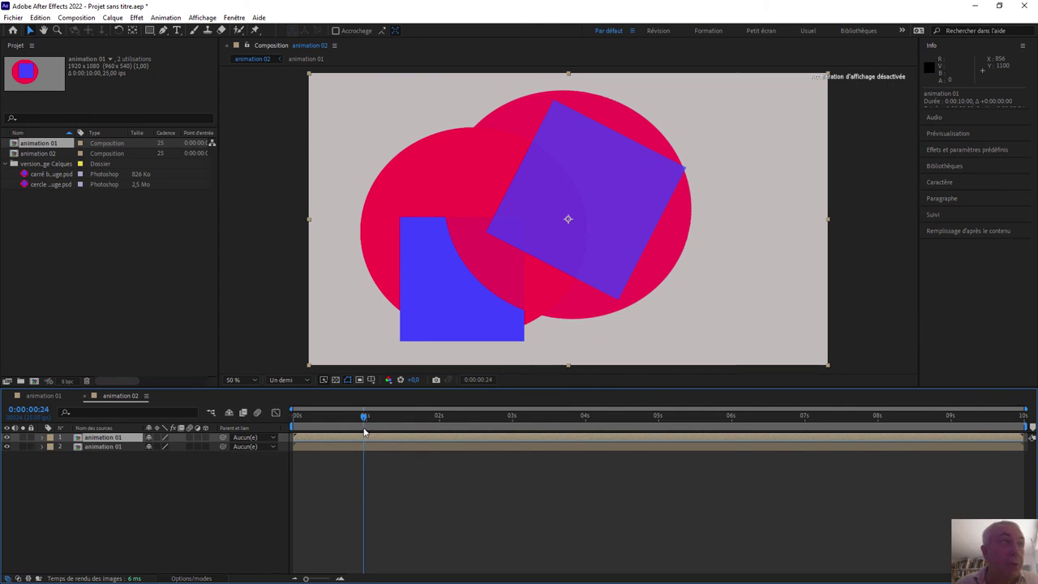
Step: Preview the animation 02 composition from the first frame to check the reversed layer against the original
drag(327, 417, 209, 405)
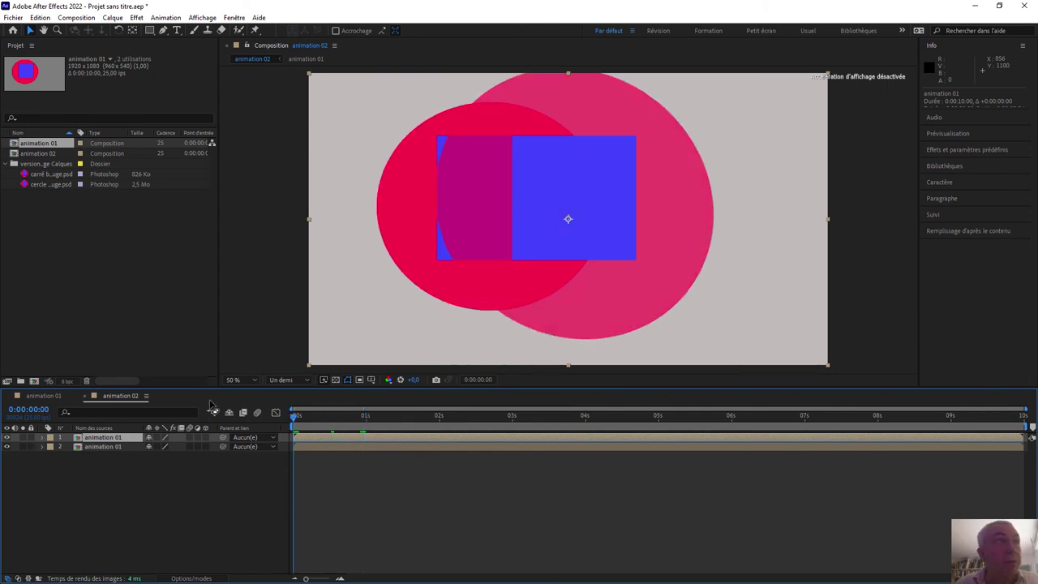
key(space)
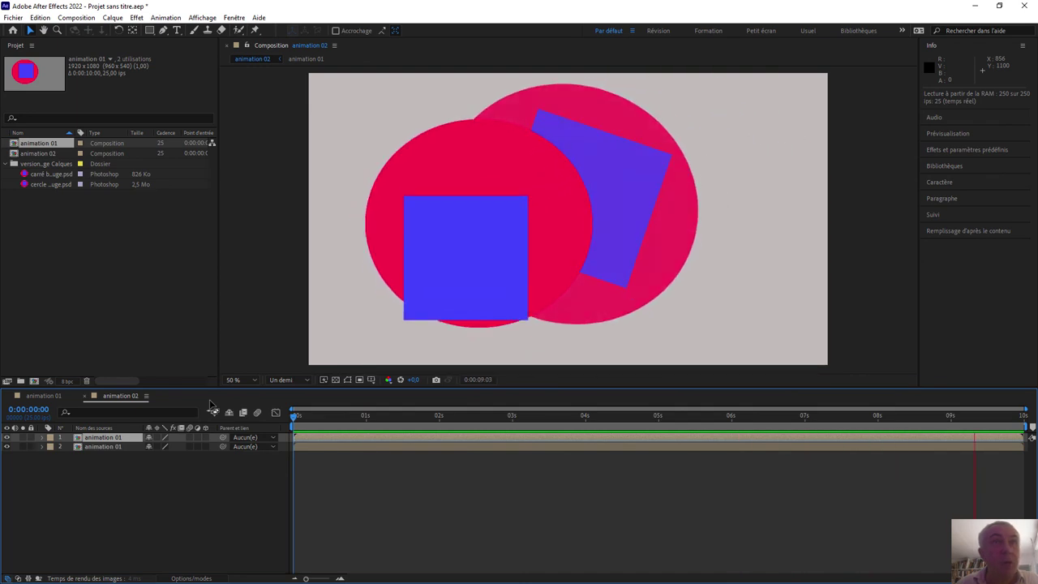
key(space)
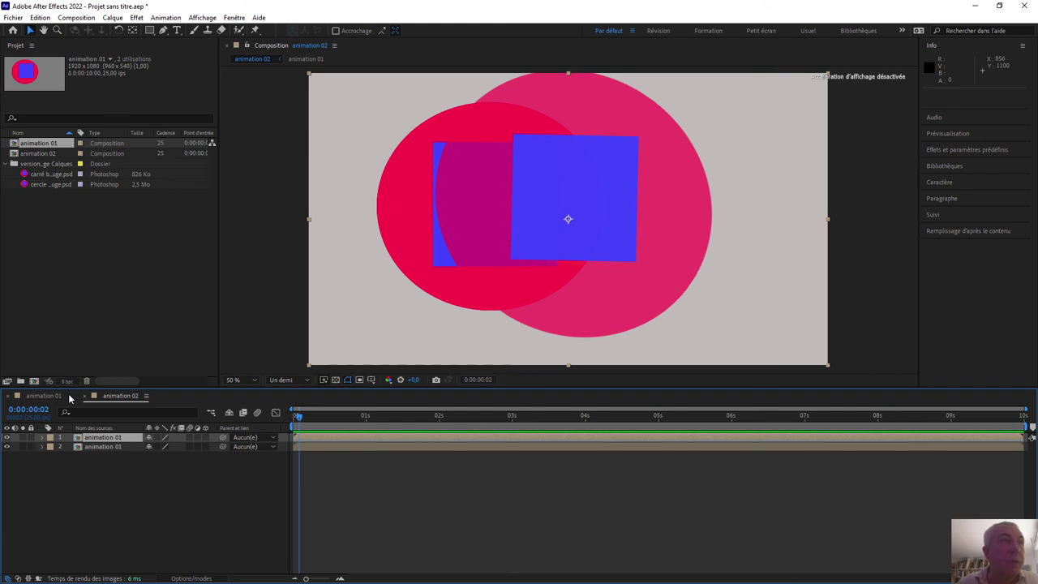
Step: Lower the upper animation 01 layer's opacity to about 63%, rotate the layer clockwise and preview the composition
click(42, 440)
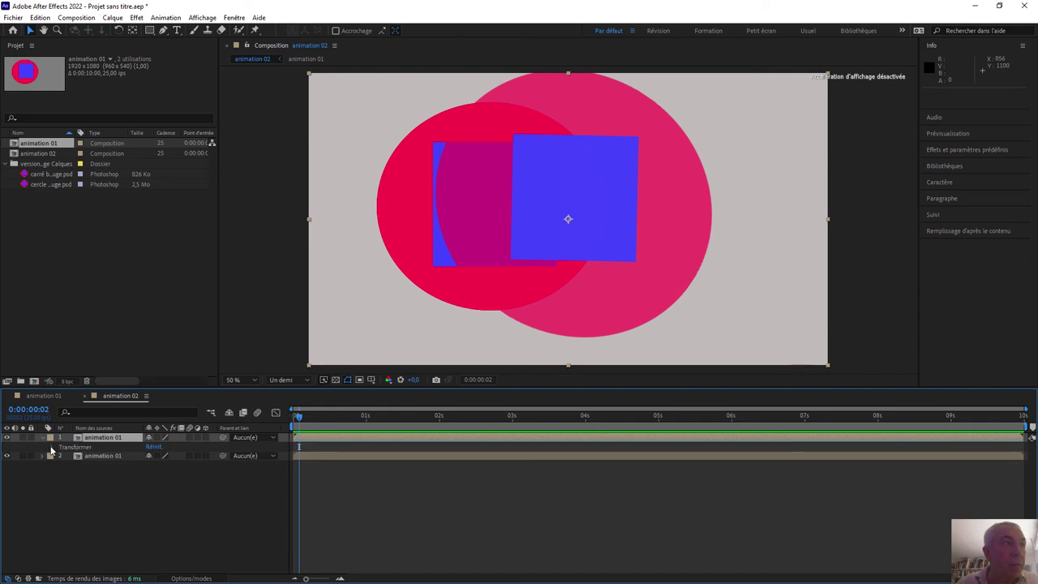
click(51, 447)
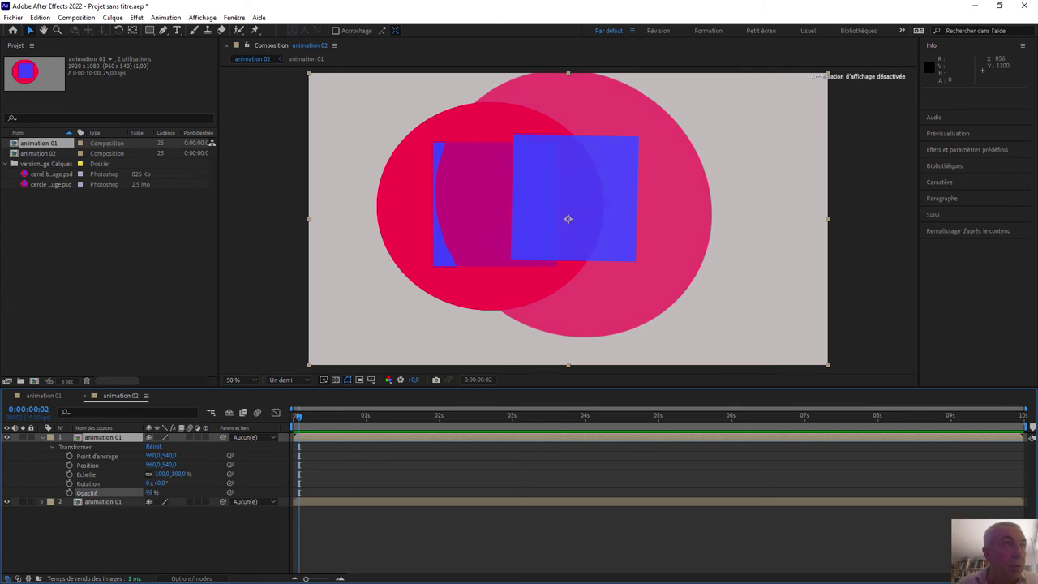
drag(150, 492, 134, 493)
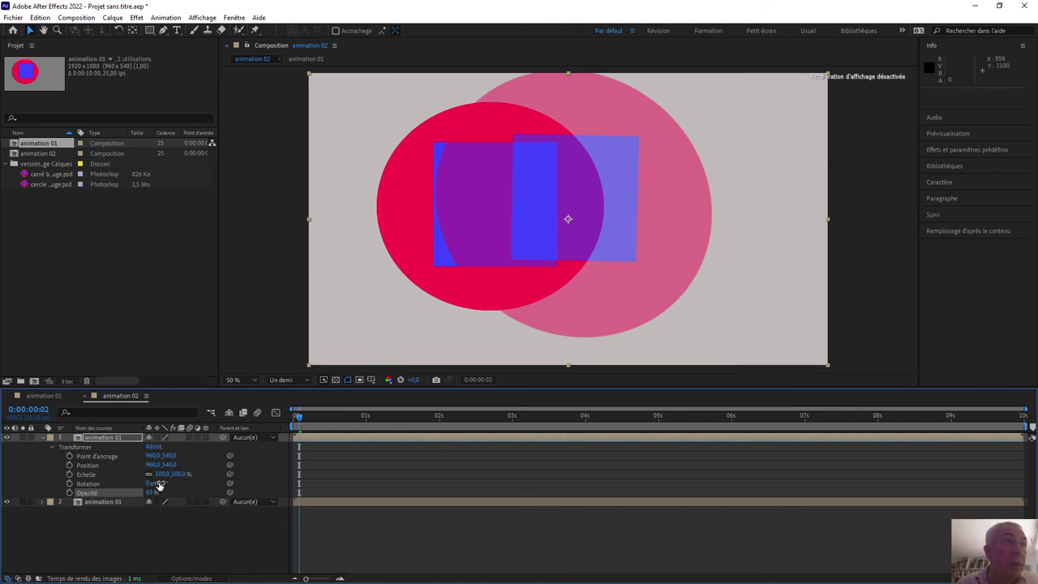
drag(159, 482, 193, 483)
key(space)
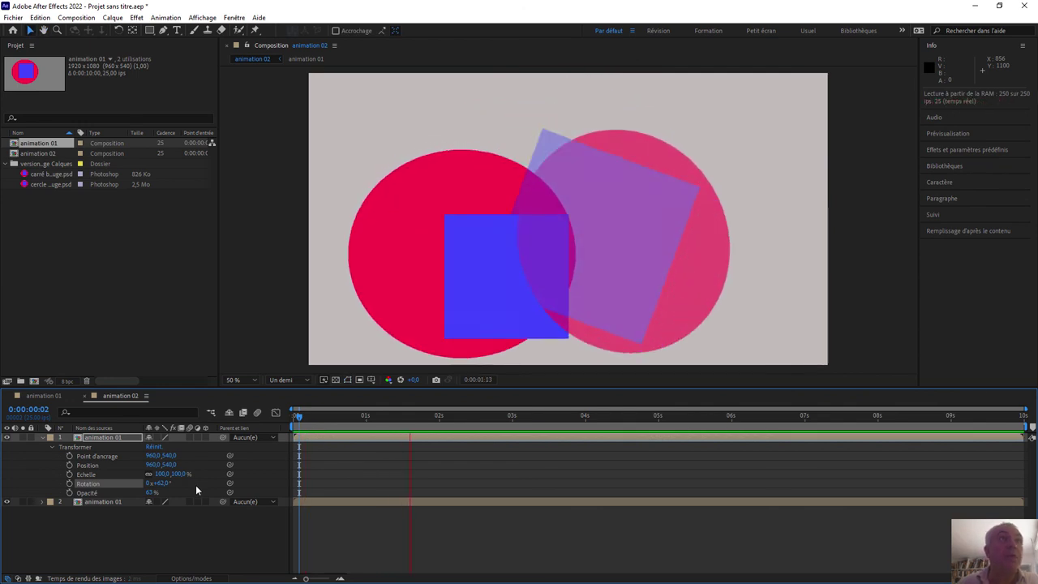